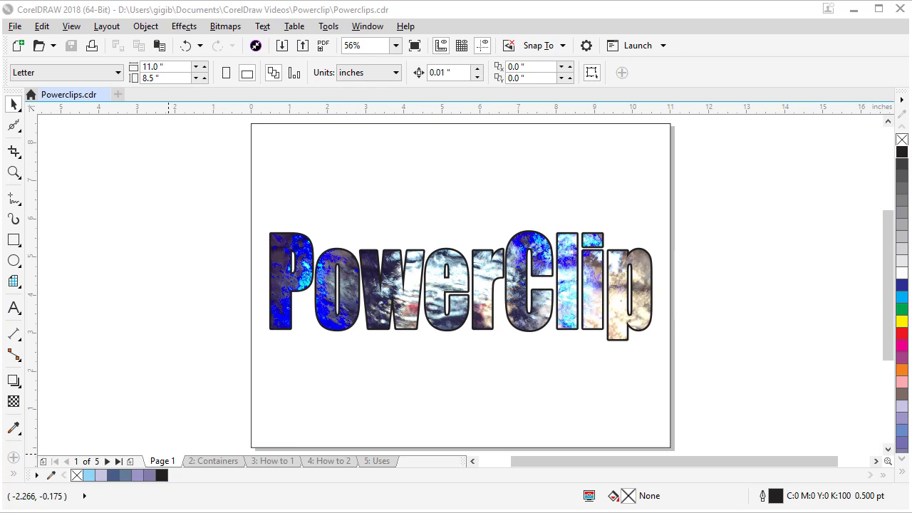
# Step: Go through the '2: Containers' page to the '3: How to 1' page with the stocking and plaid
pyautogui.click(225, 460)
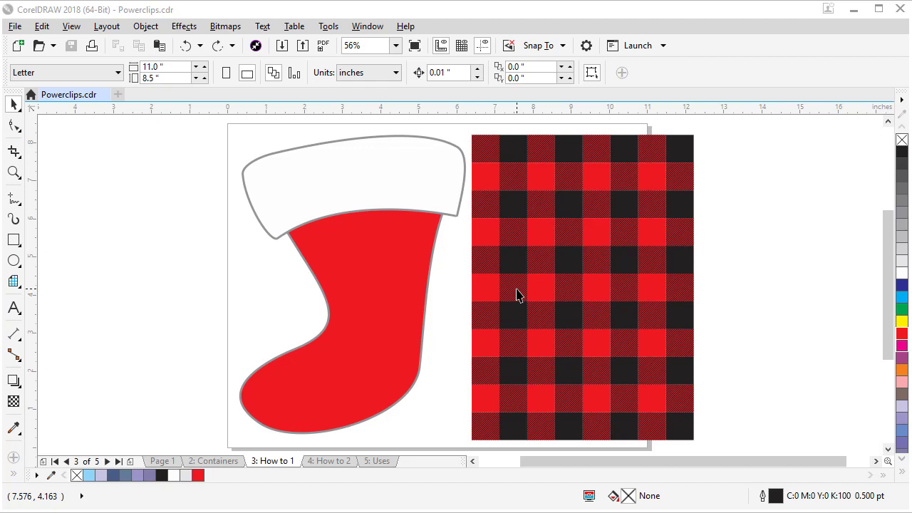
# Step: PowerClip the plaid into the stocking via Object > PowerClip > Place Inside Frame, then undo it
pyautogui.click(518, 296)
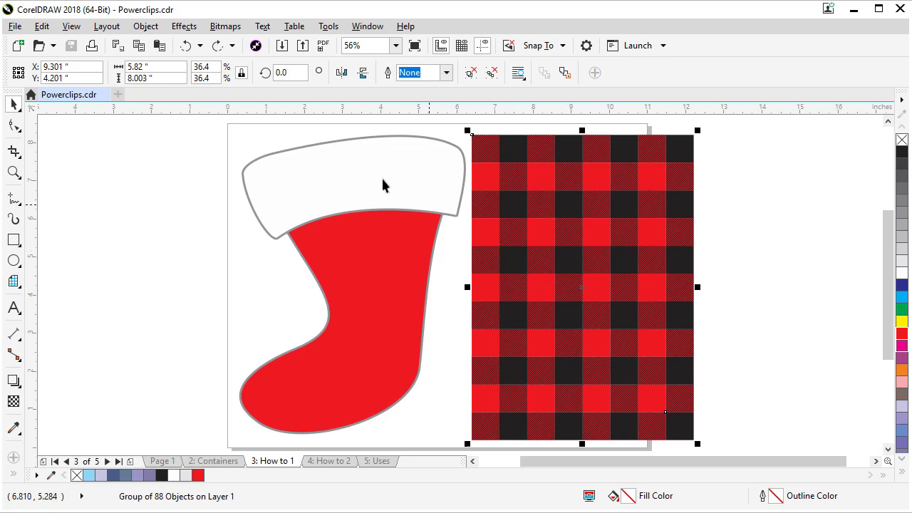
pyautogui.click(149, 29)
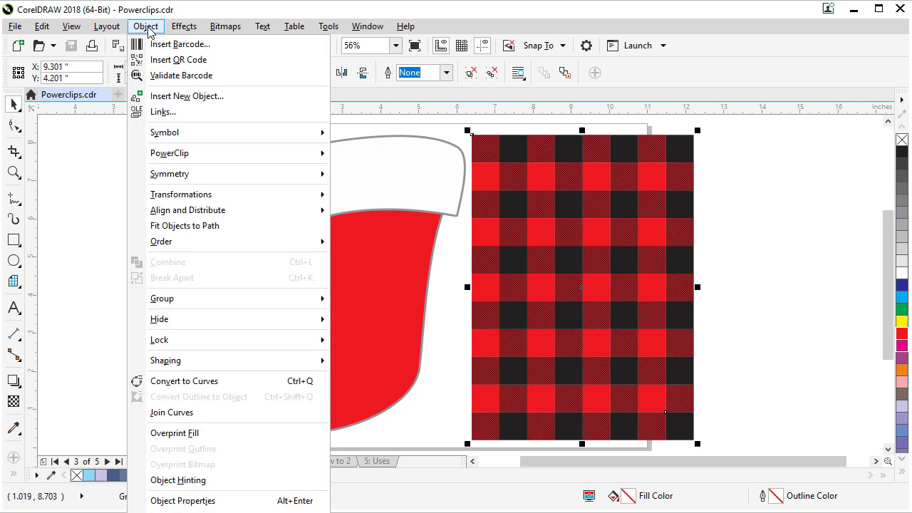
pyautogui.moveTo(180, 158)
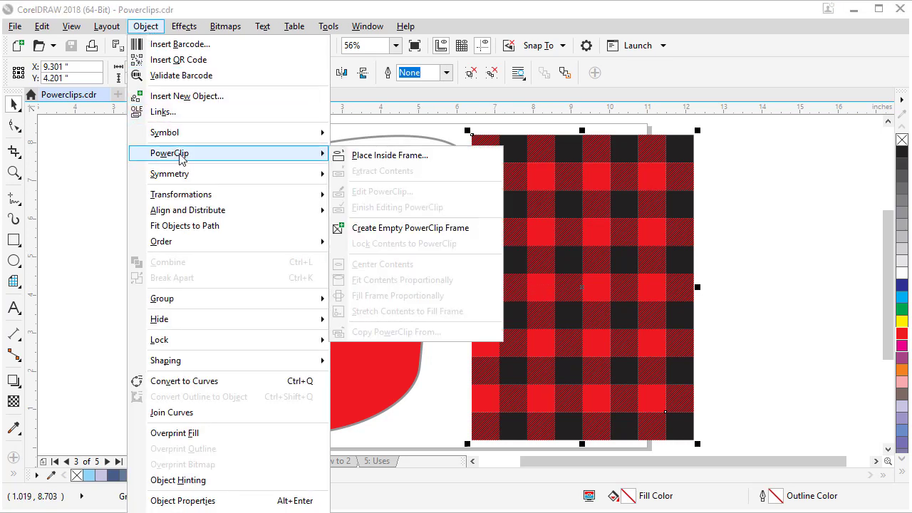
pyautogui.click(390, 156)
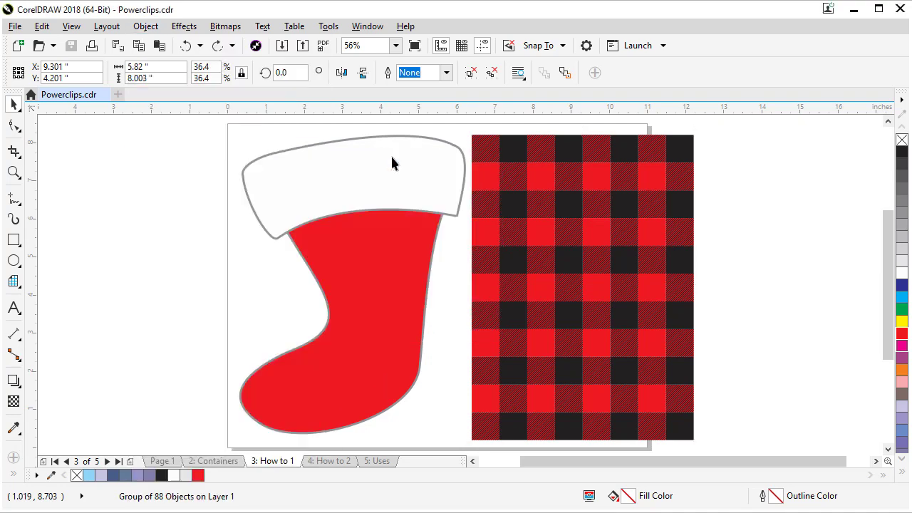
pyautogui.click(332, 252)
pyautogui.click(550, 276)
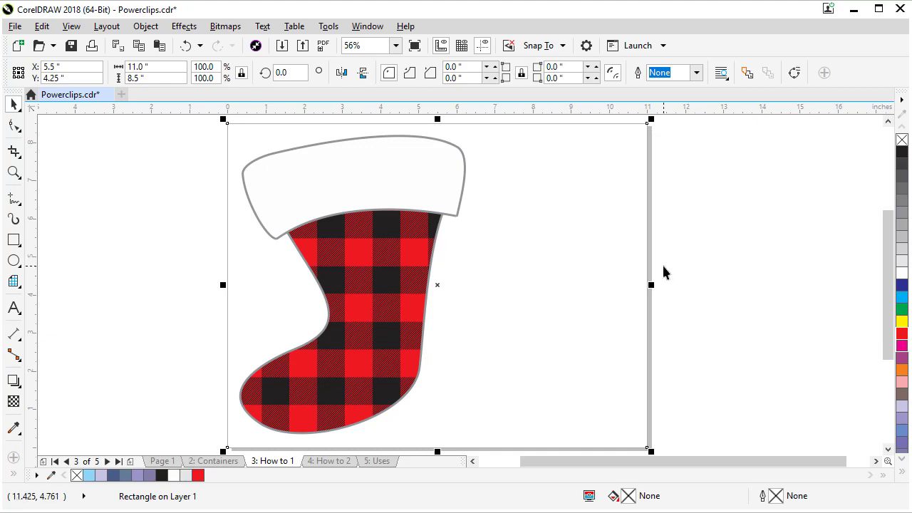
pyautogui.hotkey('ctrl', 'z')
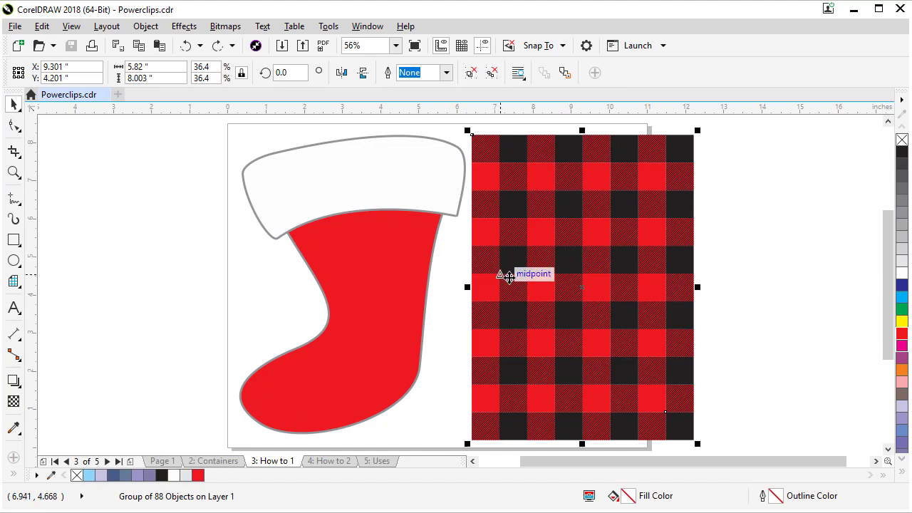
# Step: Clip the plaid into the stocking again using the right-click PowerClip Inside command
pyautogui.click(532, 264)
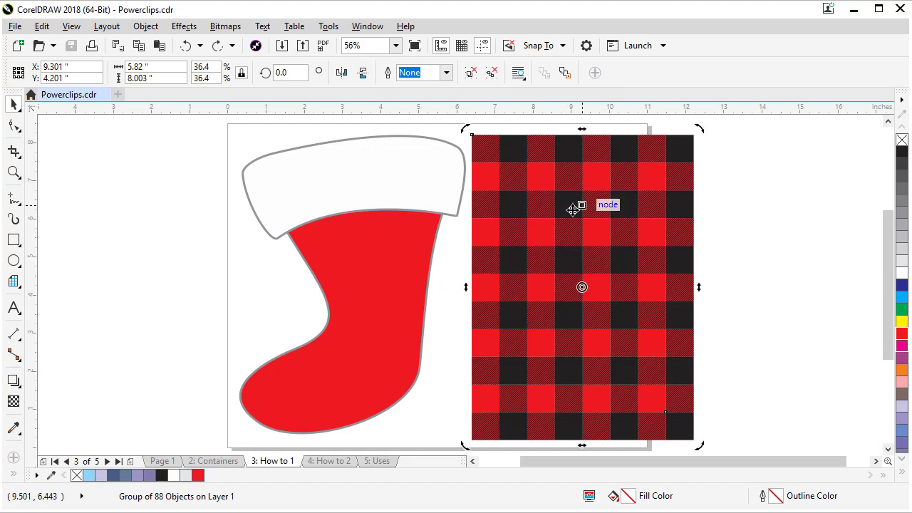
pyautogui.rightClick(542, 210)
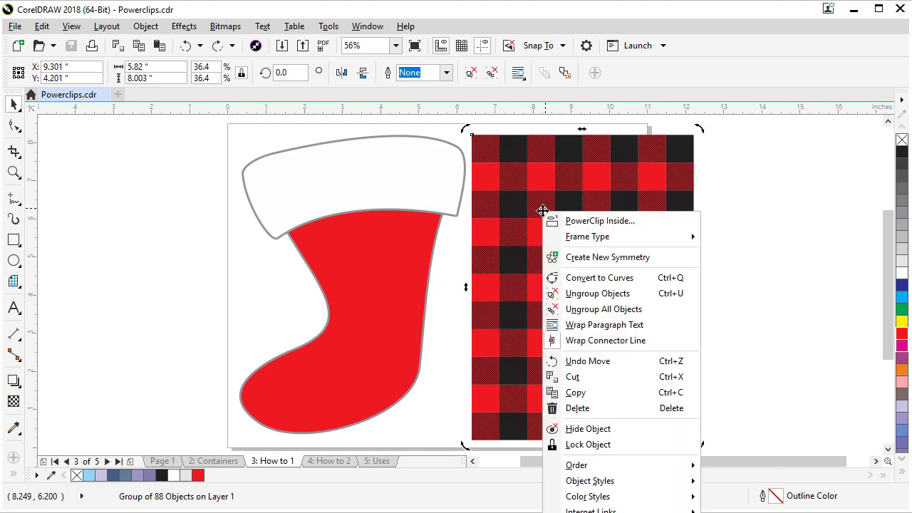
pyautogui.click(582, 222)
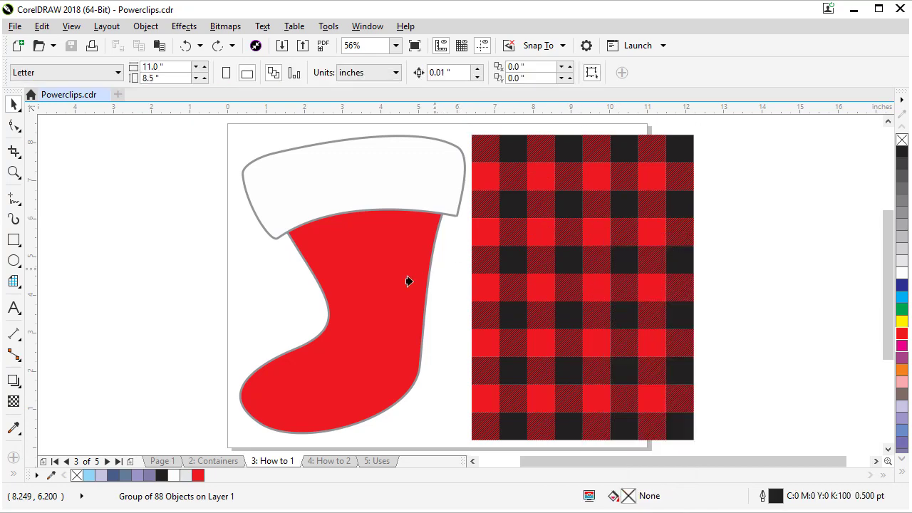
pyautogui.click(355, 295)
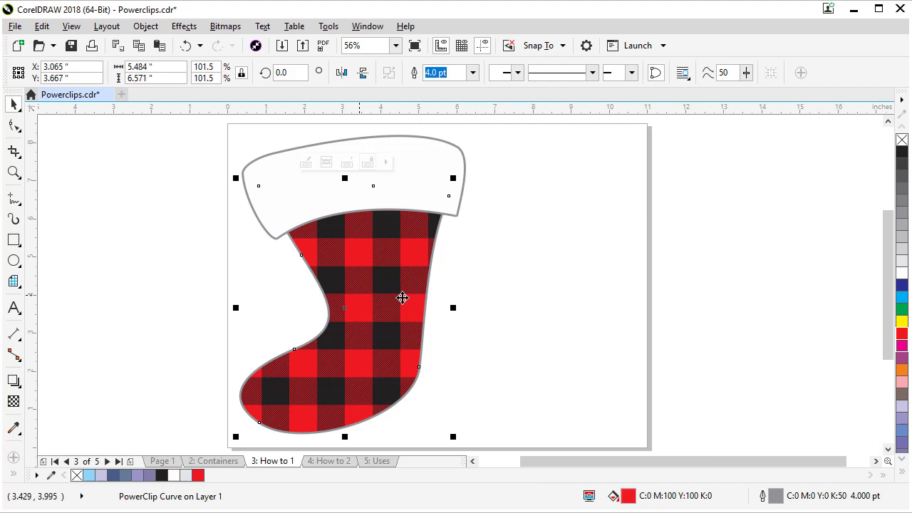
pyautogui.click(589, 255)
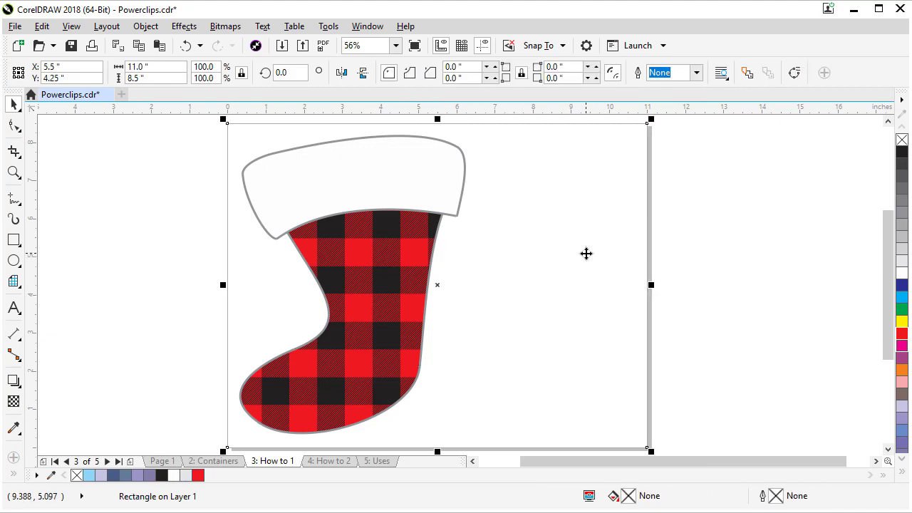
# Step: Undo the clip, right-drag the plaid onto the stocking and choose PowerClip Inside
pyautogui.hotkey('ctrl', 'z')
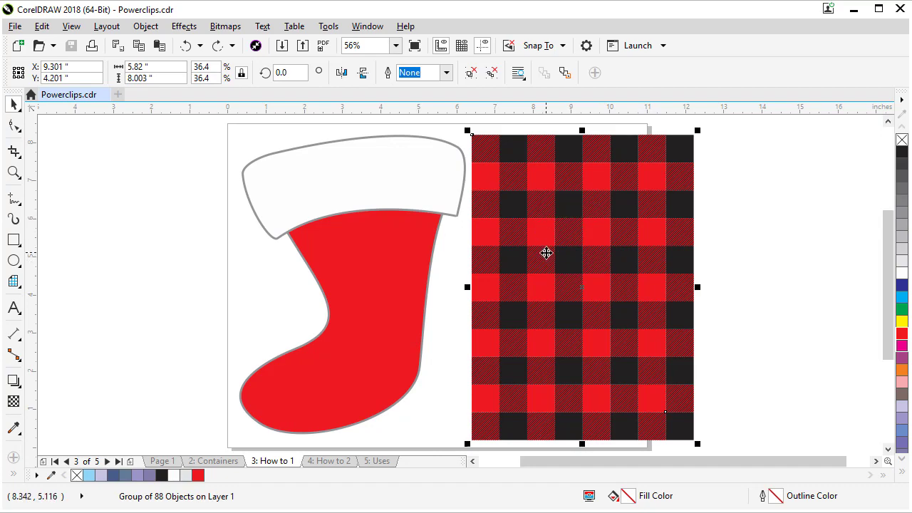
pyautogui.moveTo(546, 252); pyautogui.dragTo(397, 260)
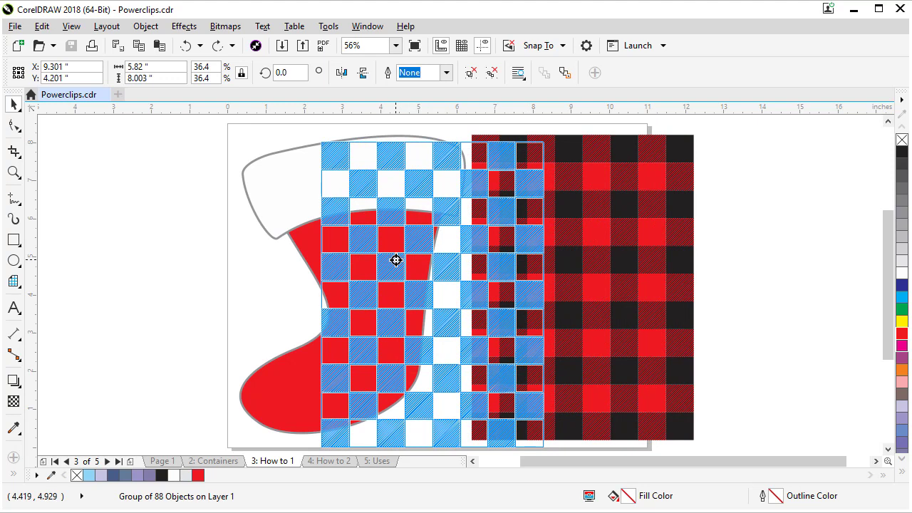
pyautogui.moveTo(397, 260); pyautogui.dragTo(396, 261)
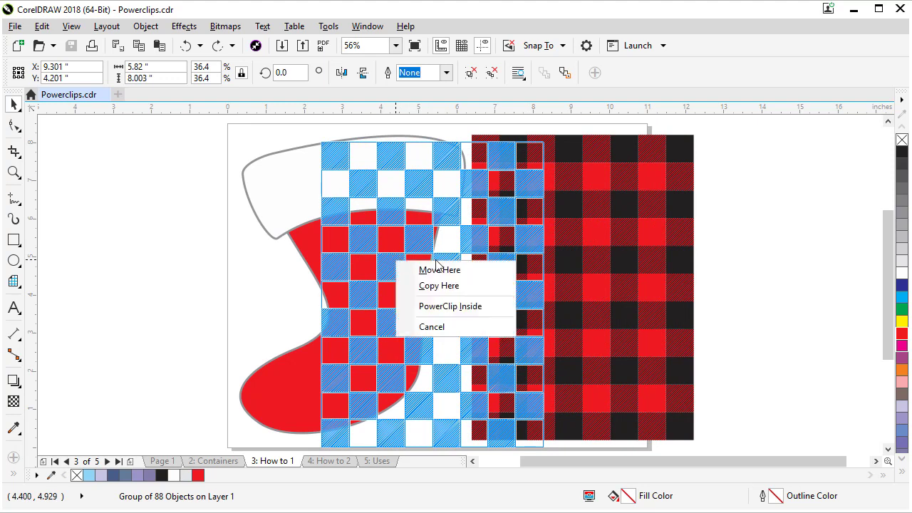
pyautogui.click(482, 308)
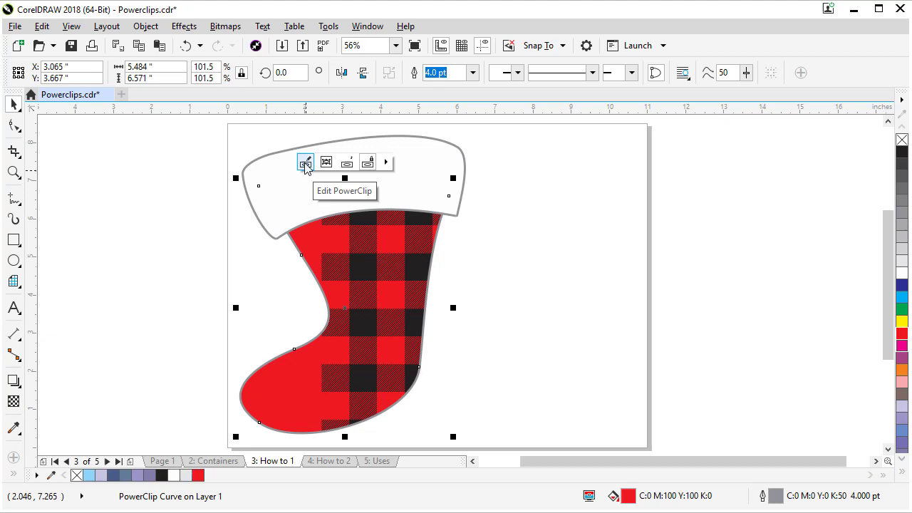
# Step: Edit the PowerClip, slide the plaid left to cover the stocking body, and finish editing
pyautogui.click(305, 166)
pyautogui.click(393, 275)
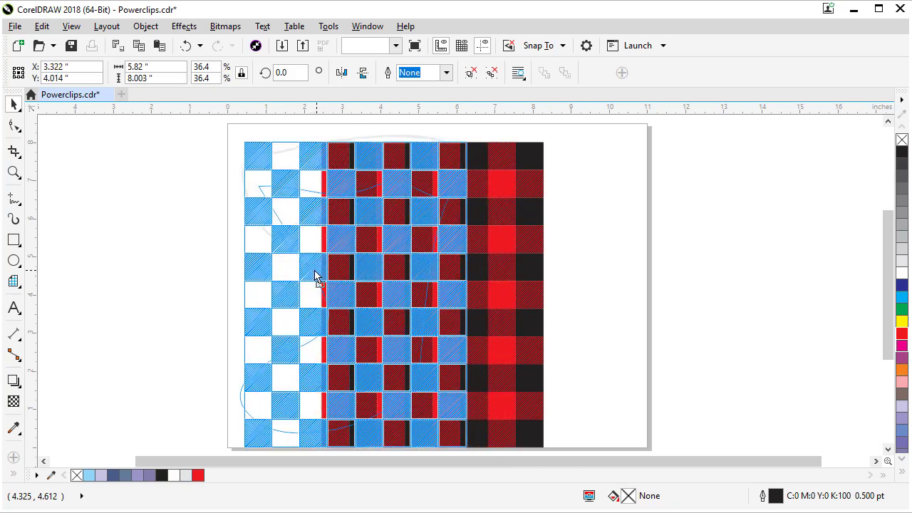
pyautogui.moveTo(316, 276); pyautogui.dragTo(305, 278)
pyautogui.click(526, 270)
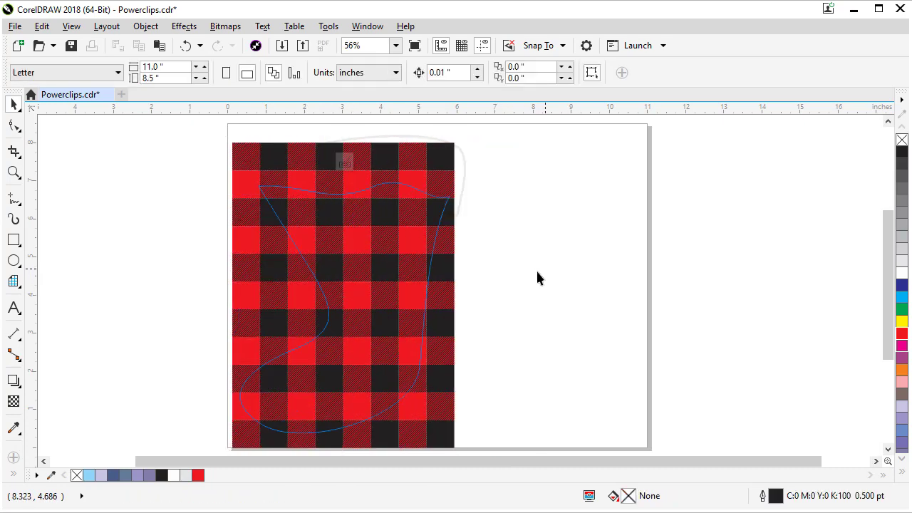
pyautogui.click(345, 164)
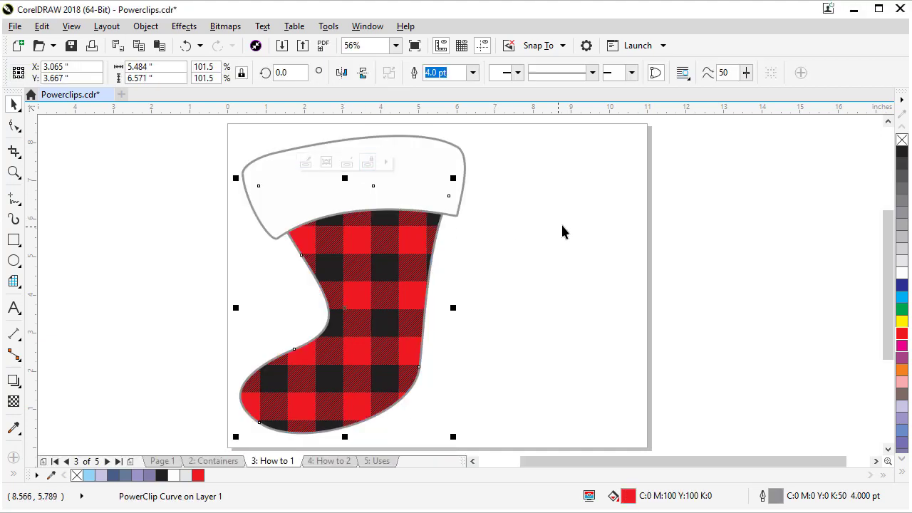
pyautogui.click(579, 214)
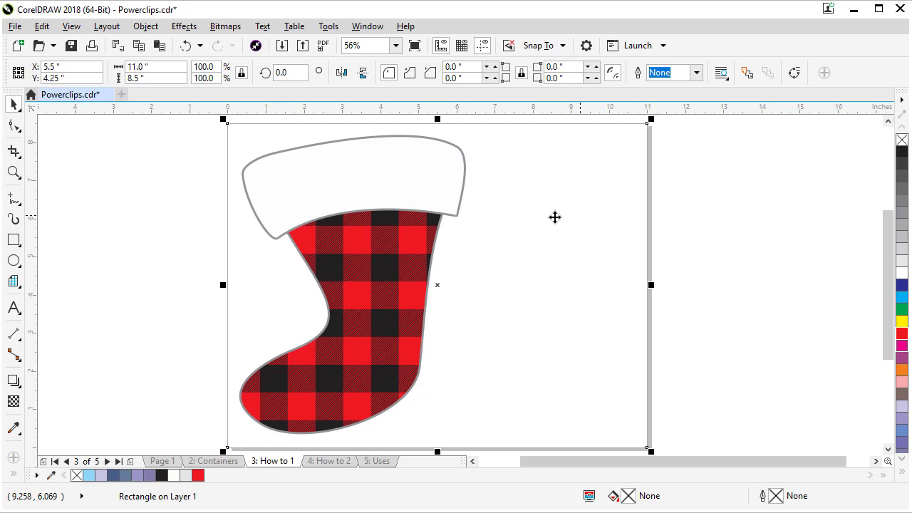
# Step: Rotate the plaid inside the stocking to 352.194° through Object > PowerClip > Edit PowerClip
pyautogui.moveTo(251, 121); pyautogui.dragTo(341, 251)
pyautogui.click(341, 251)
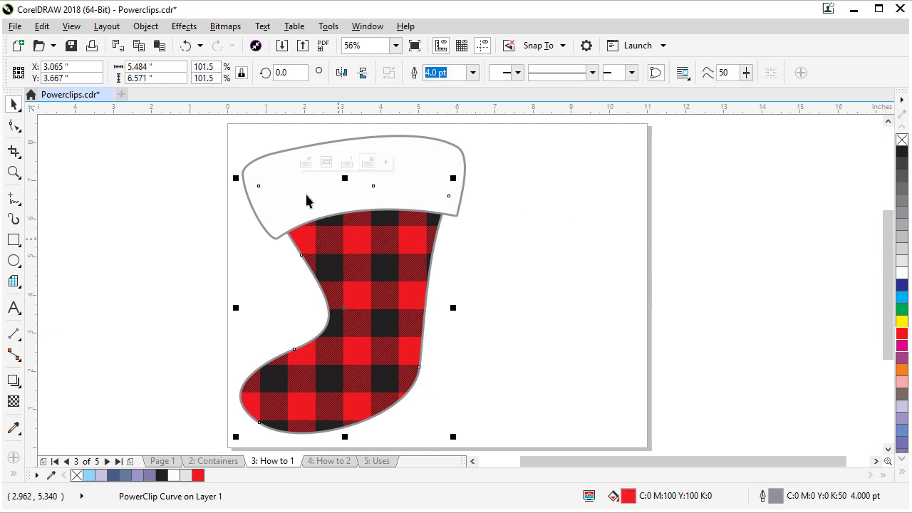
pyautogui.click(146, 26)
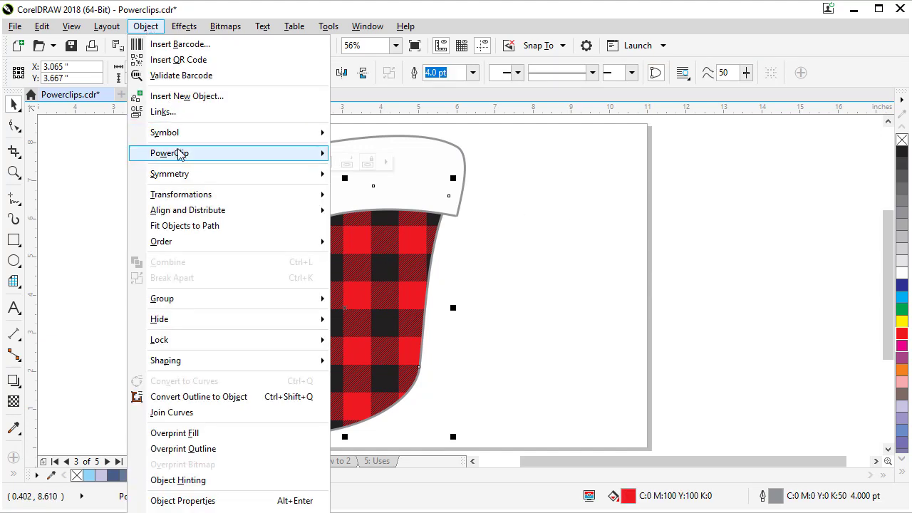
pyautogui.moveTo(179, 152)
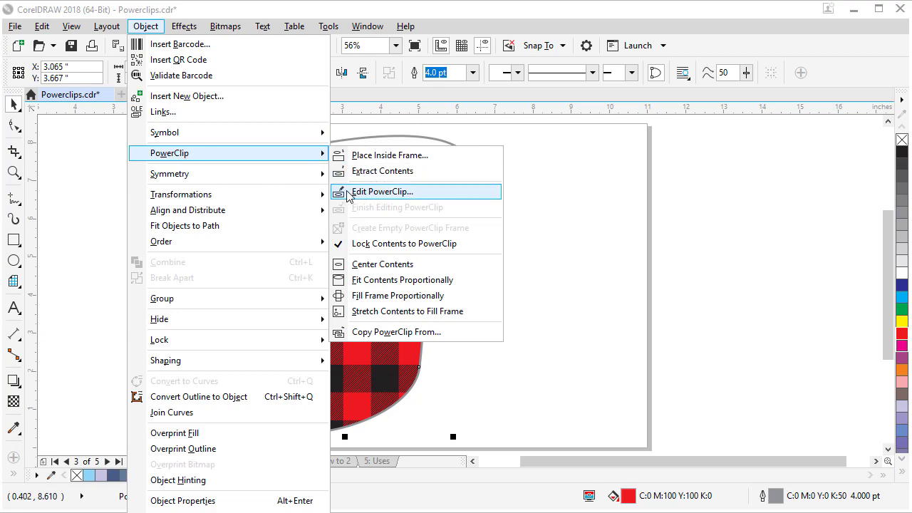
pyautogui.click(391, 192)
pyautogui.click(370, 244)
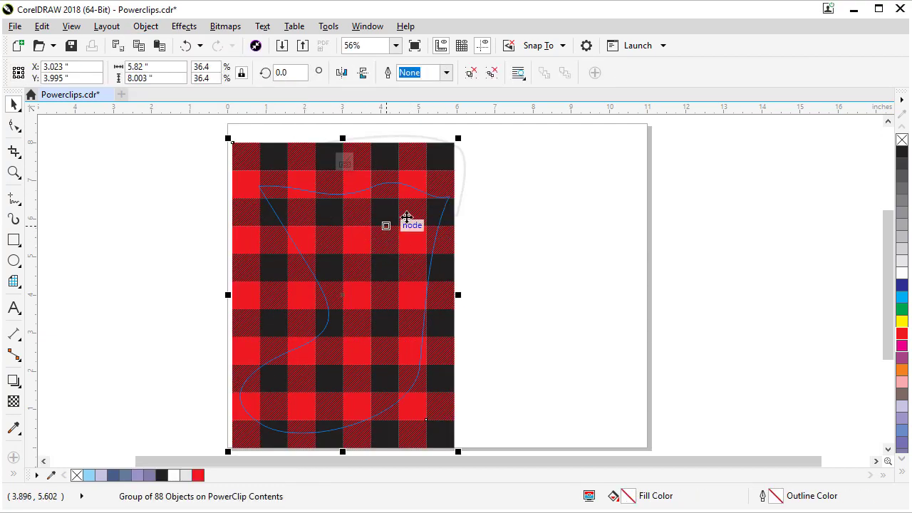
pyautogui.click(424, 169)
pyautogui.moveTo(462, 136); pyautogui.dragTo(475, 158)
pyautogui.click(382, 247)
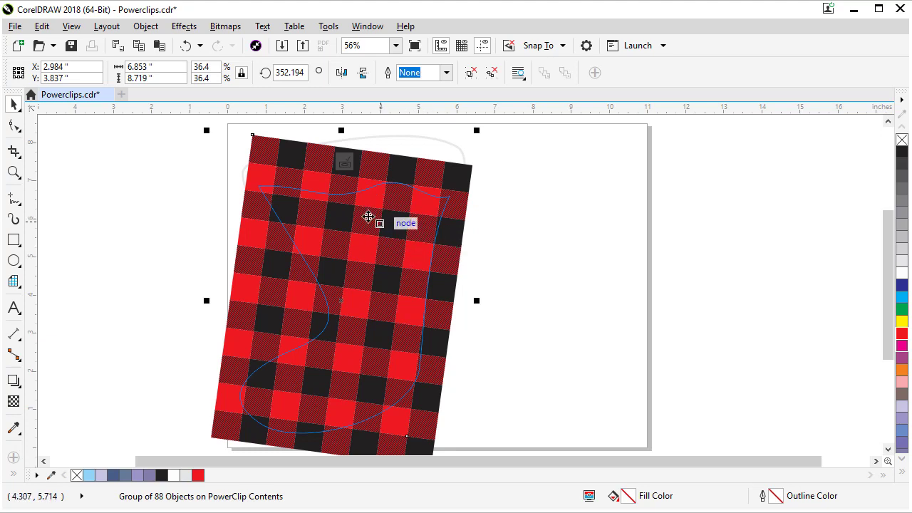
pyautogui.click(345, 163)
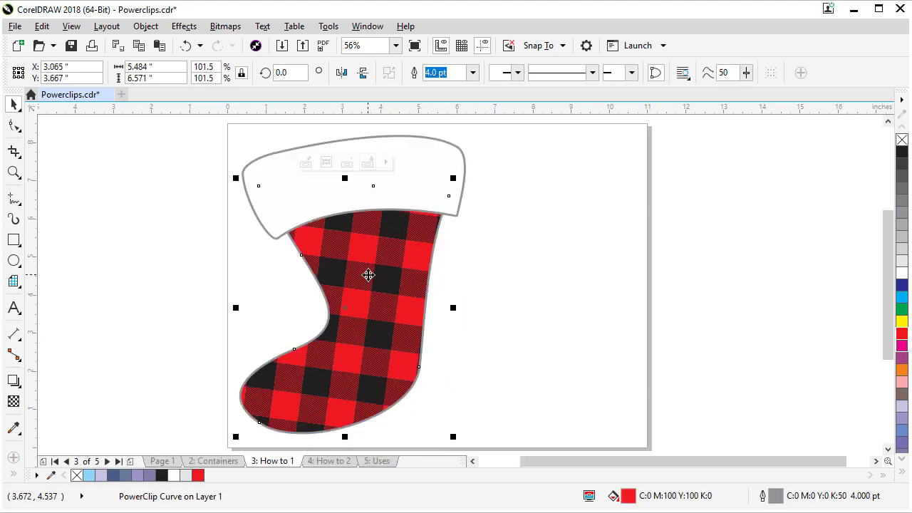
# Step: Ctrl+click to enter the stocking's plaid contents directly, then Ctrl+click to exit
pyautogui.press('ctrl')
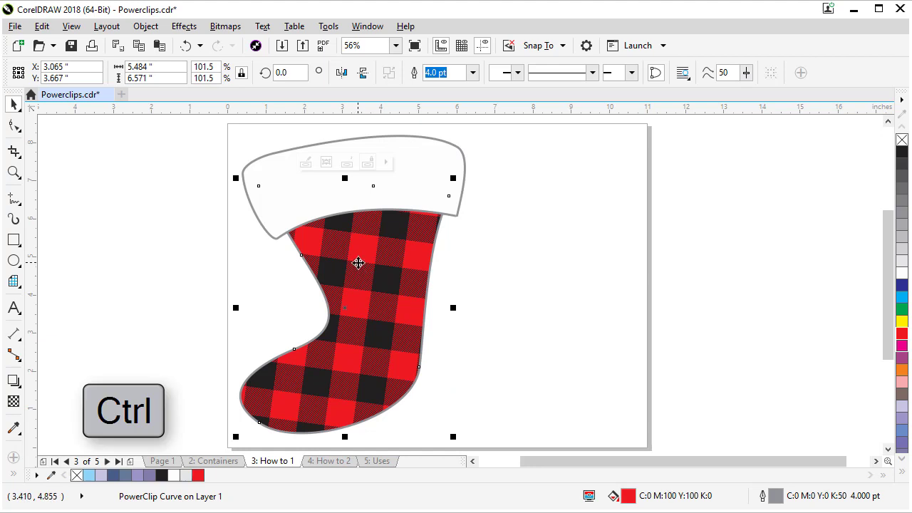
pyautogui.keyDown('ctrl'); pyautogui.click(359, 263); pyautogui.keyUp('ctrl')
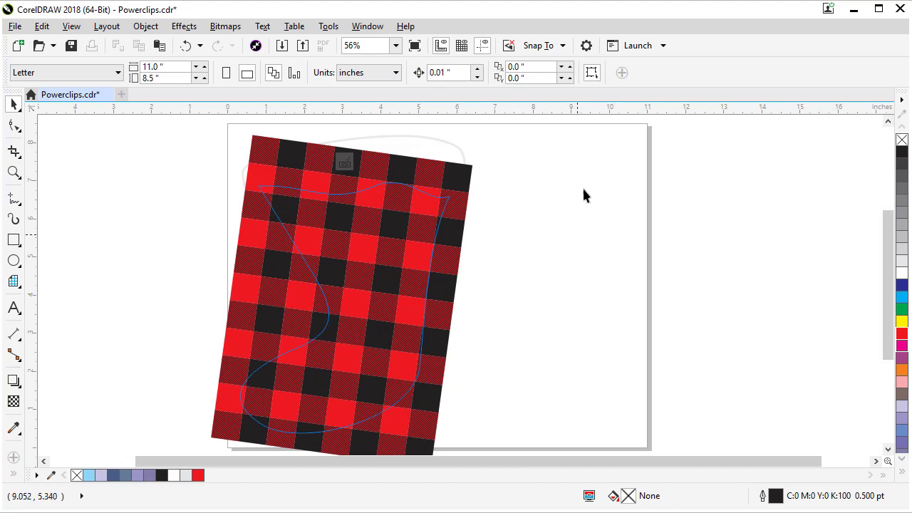
pyautogui.press('ctrl')
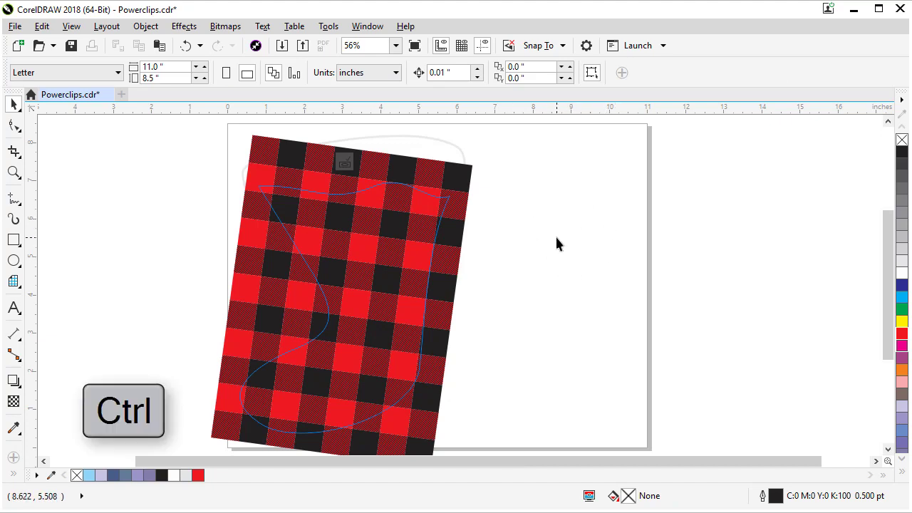
pyautogui.keyDown('ctrl'); pyautogui.click(557, 238); pyautogui.keyUp('ctrl')
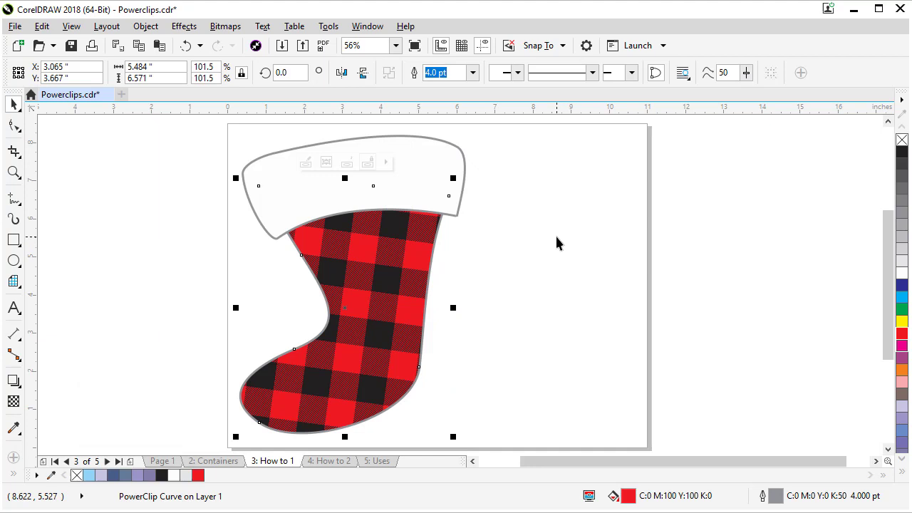
# Step: Rotate the clipped plaid to 349.529° using right-click Edit PowerClip and Finish Editing PowerClip
pyautogui.click(456, 370)
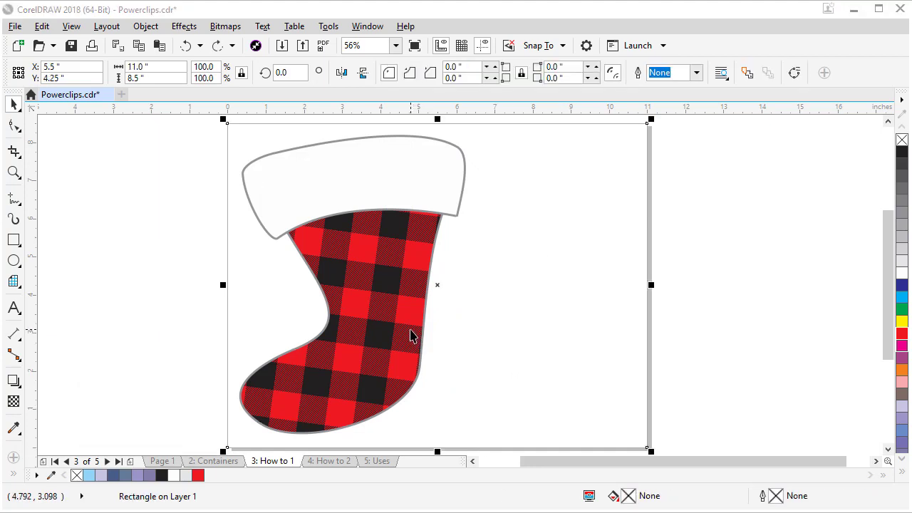
pyautogui.click(378, 284)
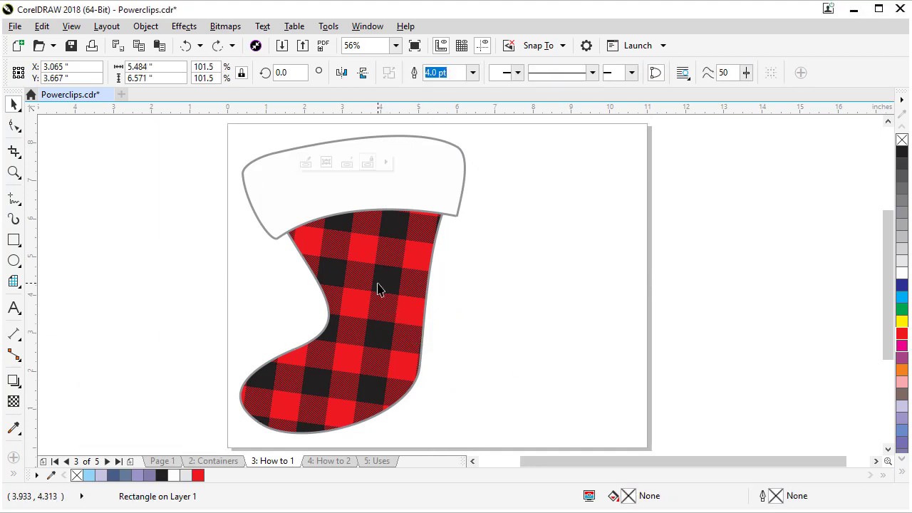
pyautogui.rightClick(378, 283)
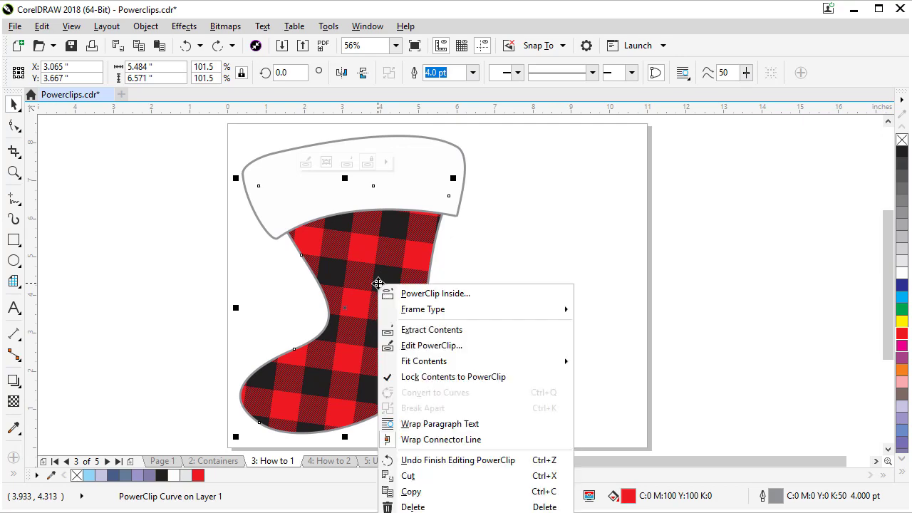
pyautogui.click(404, 345)
pyautogui.click(391, 315)
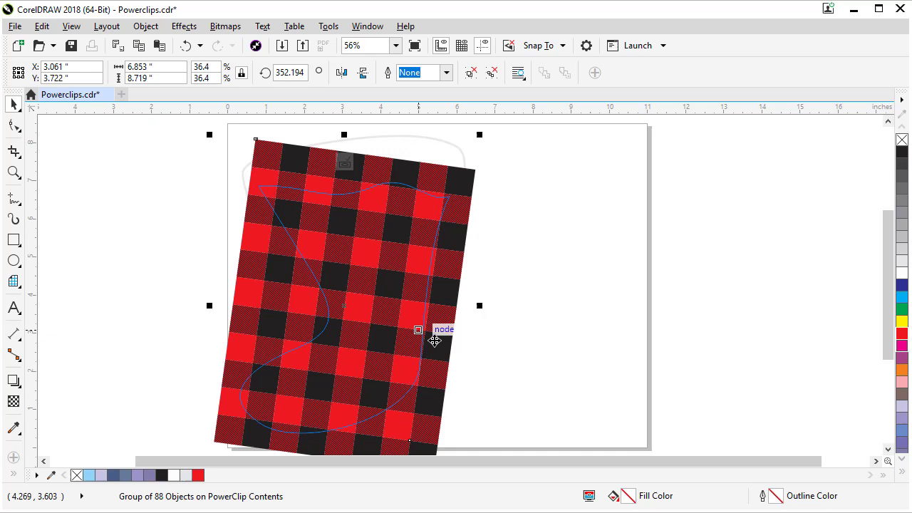
pyautogui.click(464, 192)
pyautogui.moveTo(487, 131); pyautogui.dragTo(491, 152)
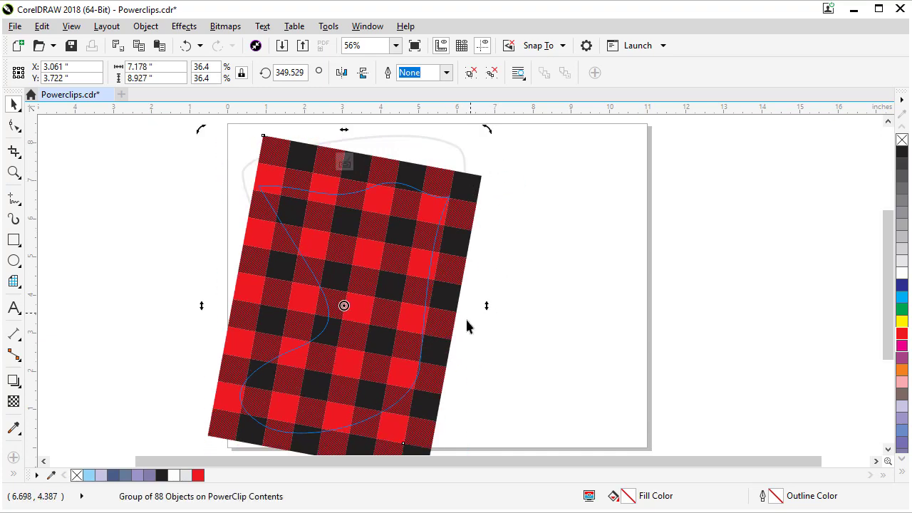
pyautogui.rightClick(369, 293)
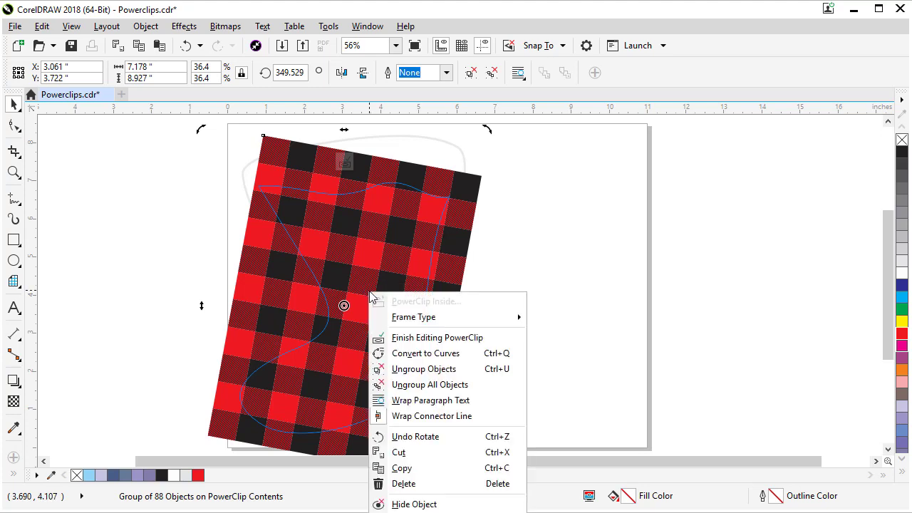
pyautogui.click(399, 339)
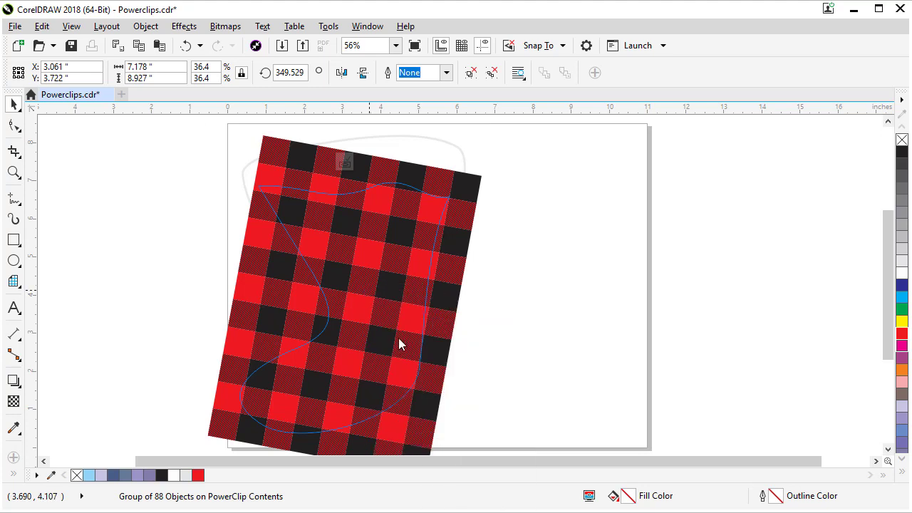
pyautogui.click(583, 376)
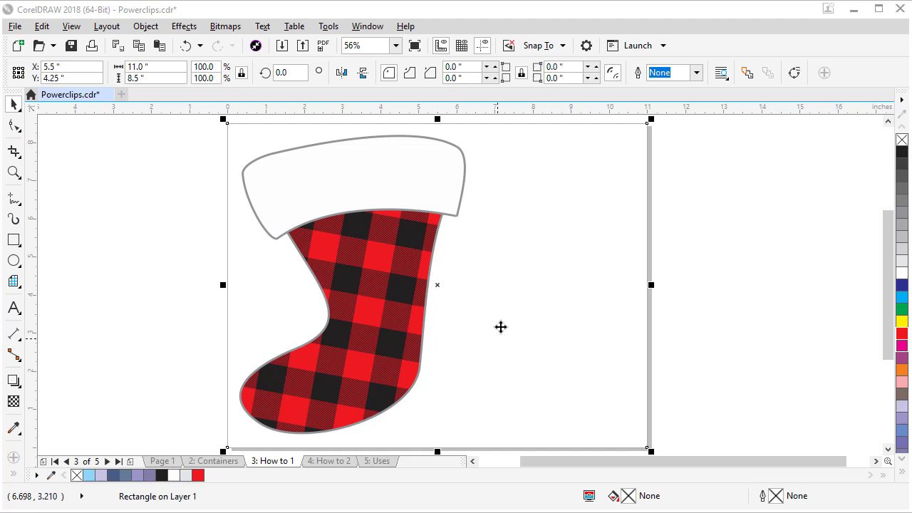
# Step: Extract the plaid from the stocking with the right-click Extract Contents, then undo
pyautogui.press('Escape')
pyautogui.click(365, 254)
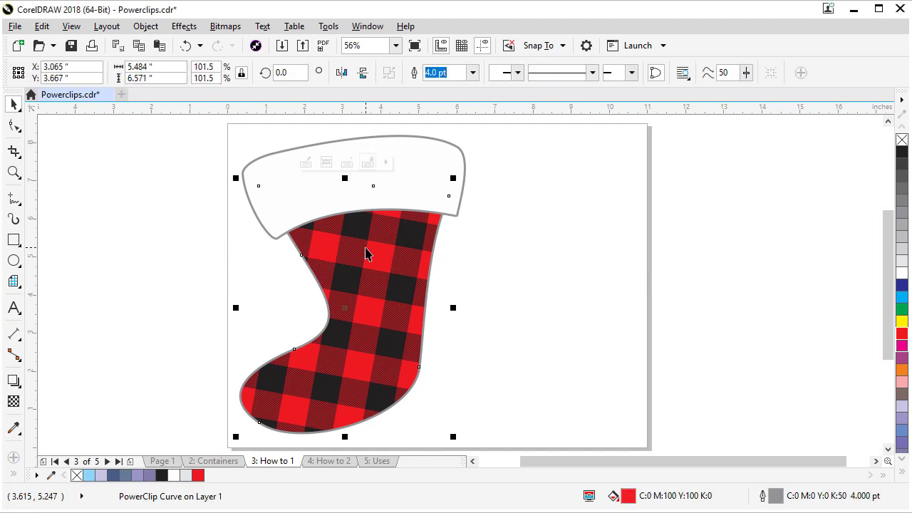
pyautogui.rightClick(369, 276)
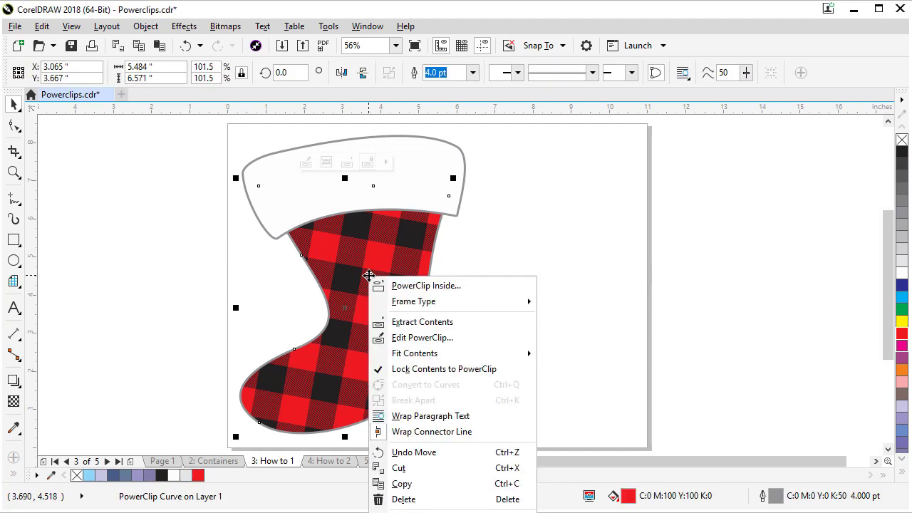
pyautogui.click(404, 323)
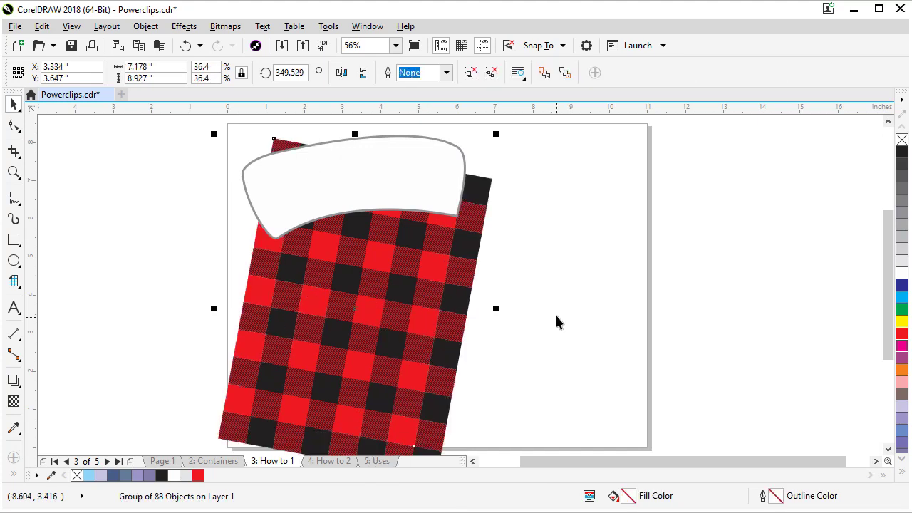
pyautogui.keyDown('ctrl'); pyautogui.click(410, 286); pyautogui.keyUp('ctrl')
pyautogui.click(409, 285)
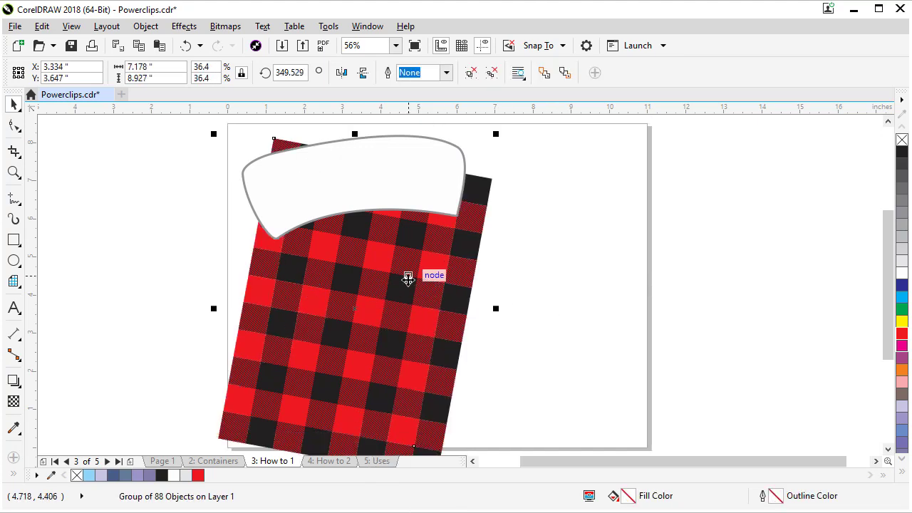
pyautogui.hotkey('ctrl', 'z')
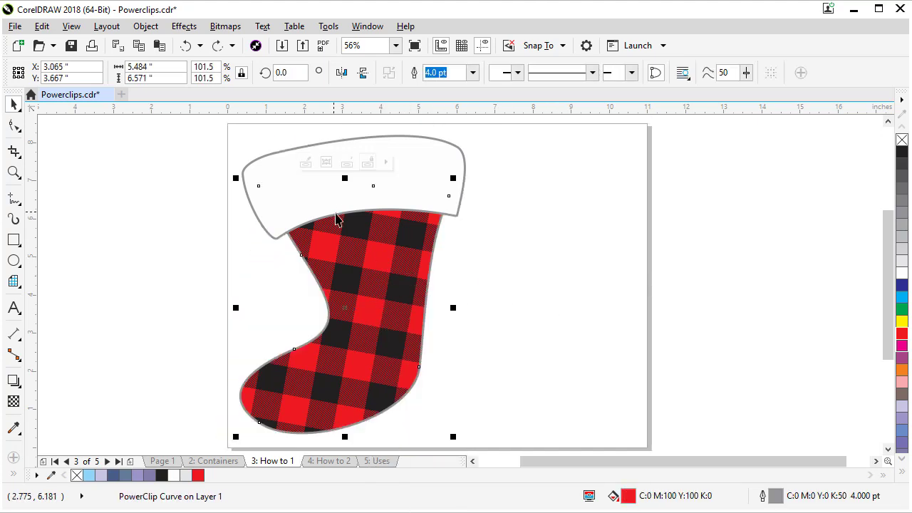
# Step: Extract the plaid again through Object > PowerClip and undo once more
pyautogui.click(319, 246)
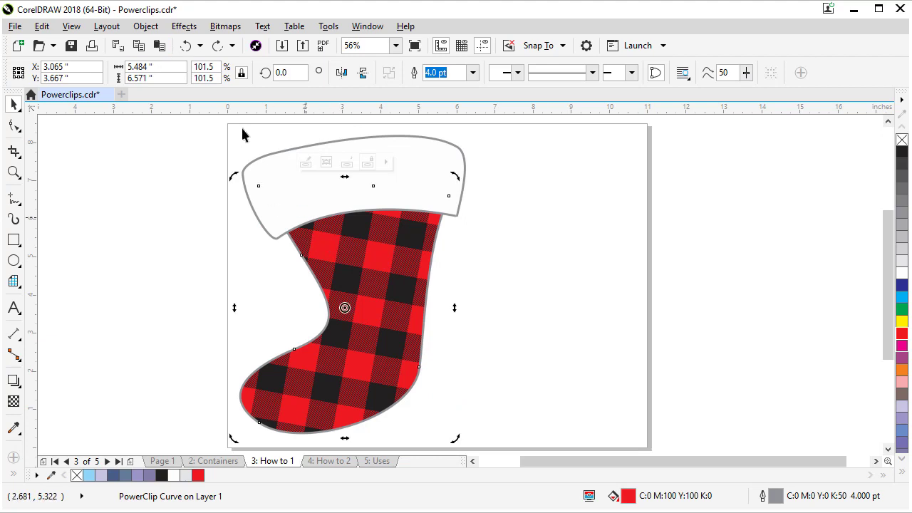
pyautogui.click(147, 27)
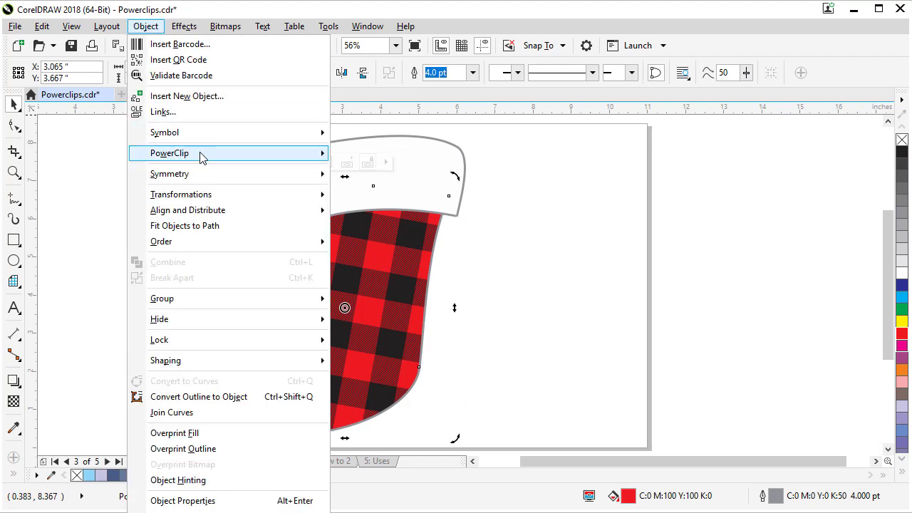
pyautogui.moveTo(214, 157)
pyautogui.click(382, 171)
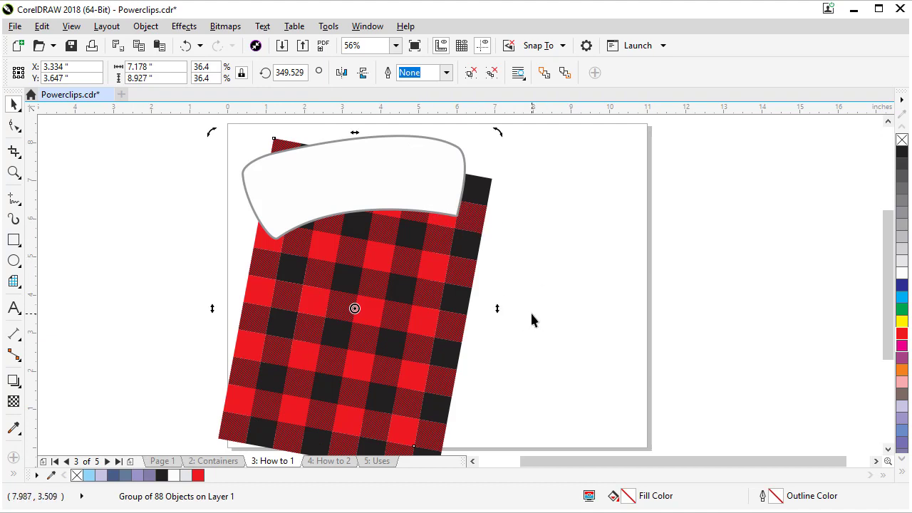
pyautogui.hotkey('ctrl', 'z')
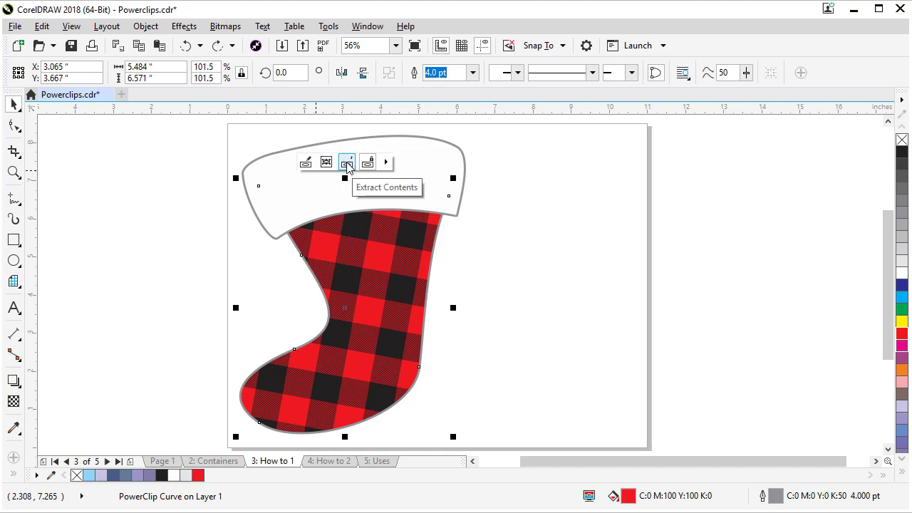
# Step: Extract the plaid and move it out to the right of the stocking
pyautogui.click(347, 165)
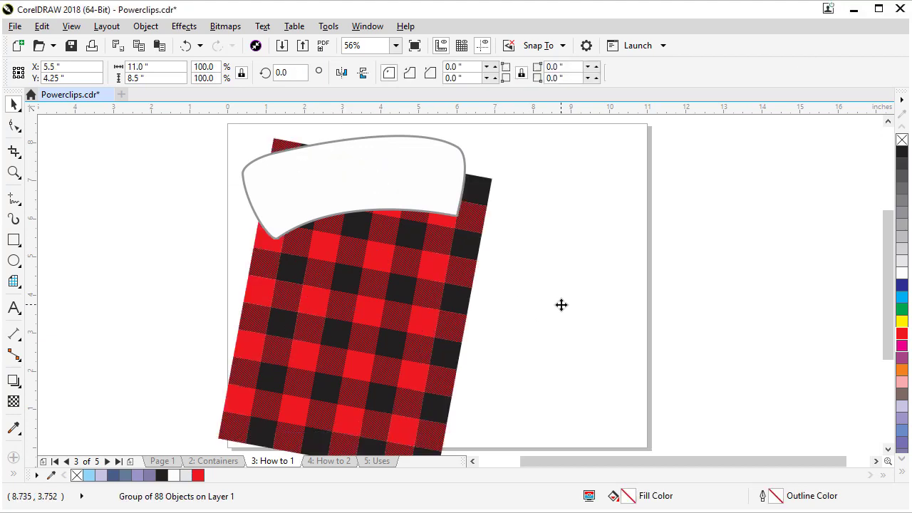
pyautogui.moveTo(513, 289); pyautogui.dragTo(528, 254)
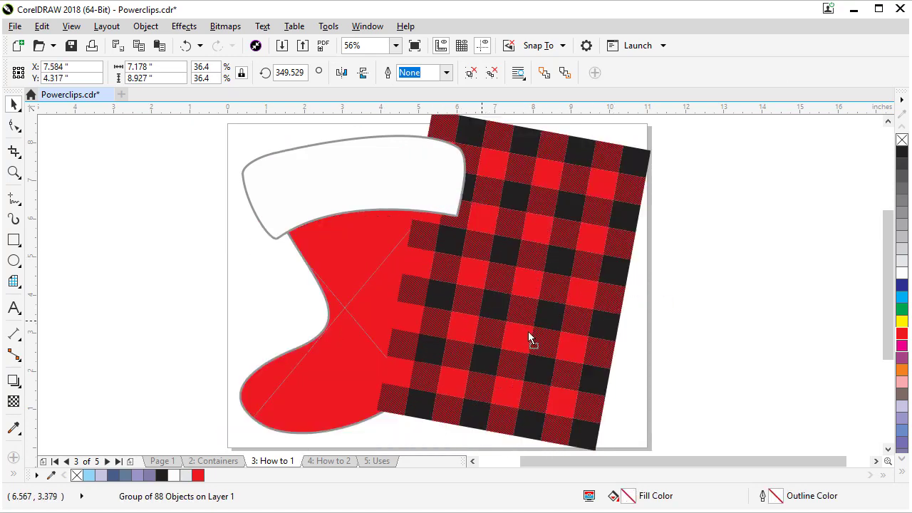
pyautogui.moveTo(430, 326); pyautogui.dragTo(481, 326)
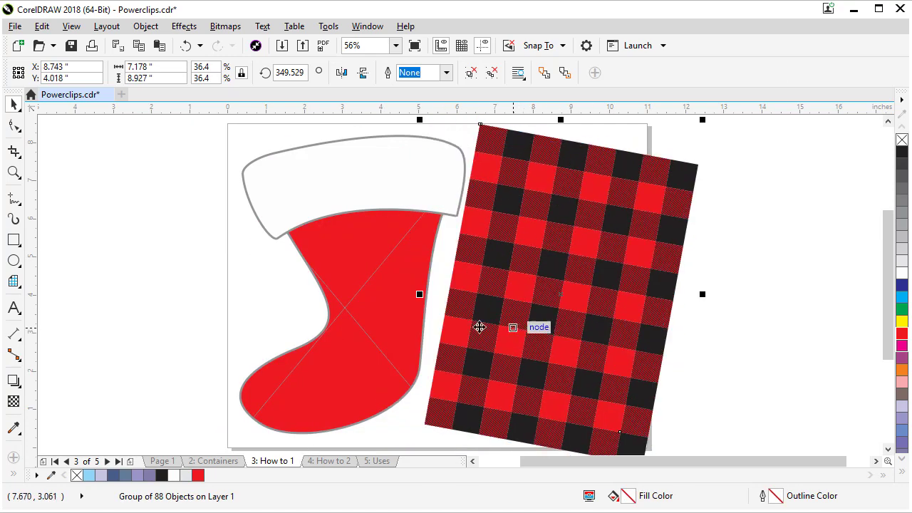
# Step: Set the stocking's Frame Type to None from its context menu
pyautogui.rightClick(358, 307)
pyautogui.moveTo(382, 332)
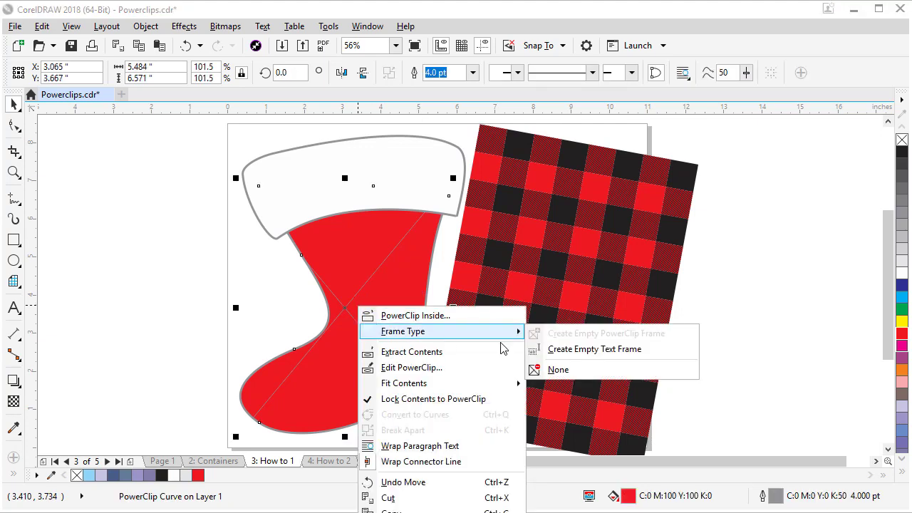
pyautogui.click(568, 371)
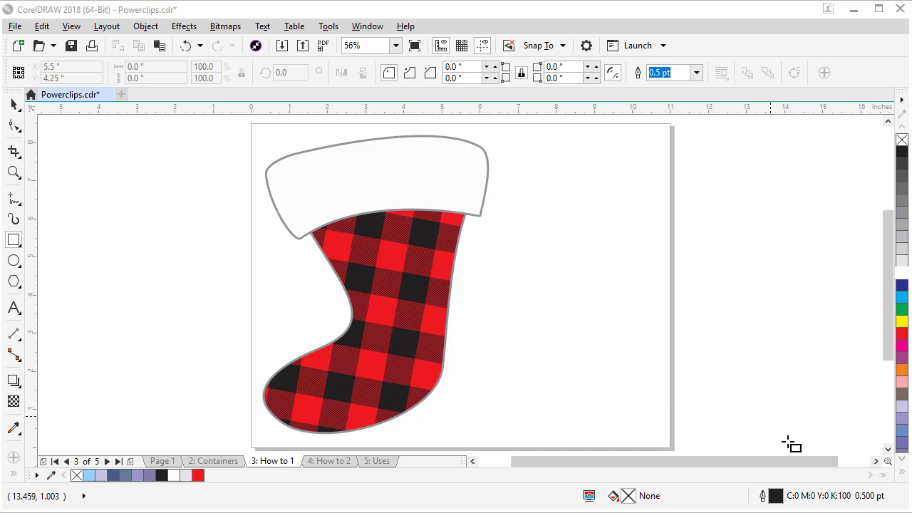
# Step: Draw a tall thin white rectangle and drop it into the stocking's PowerClip as a stripe
pyautogui.press('space')
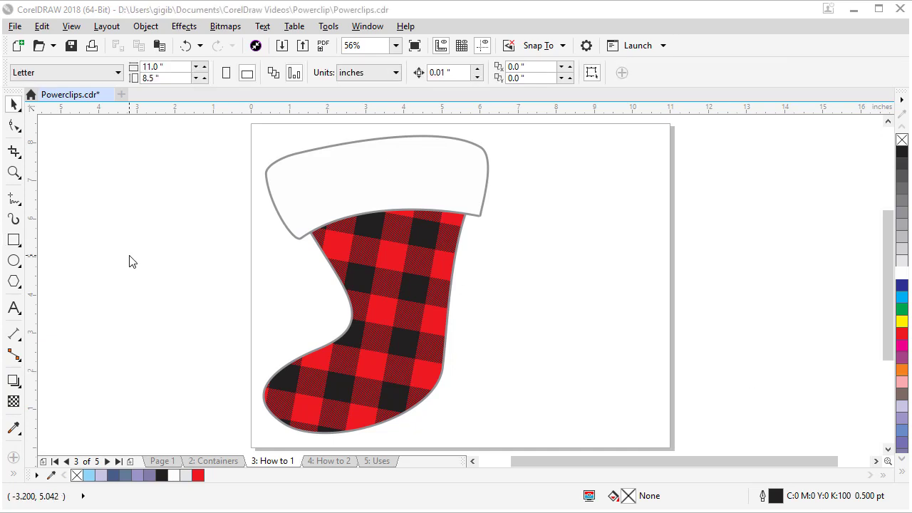
pyautogui.click(14, 241)
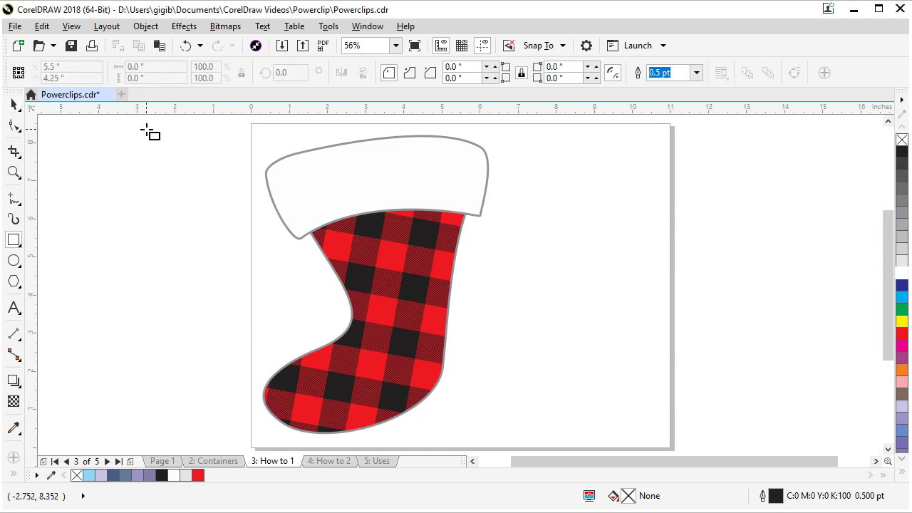
pyautogui.moveTo(148, 131); pyautogui.dragTo(151, 436)
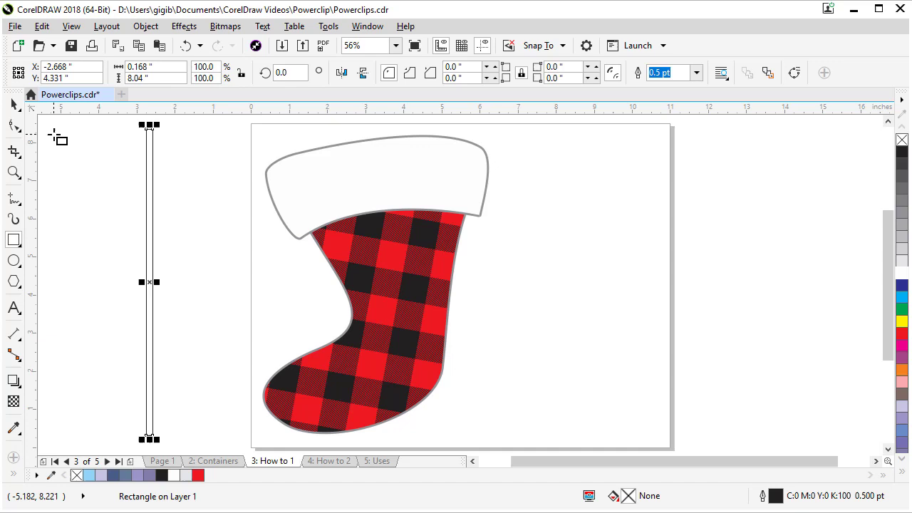
pyautogui.click(15, 104)
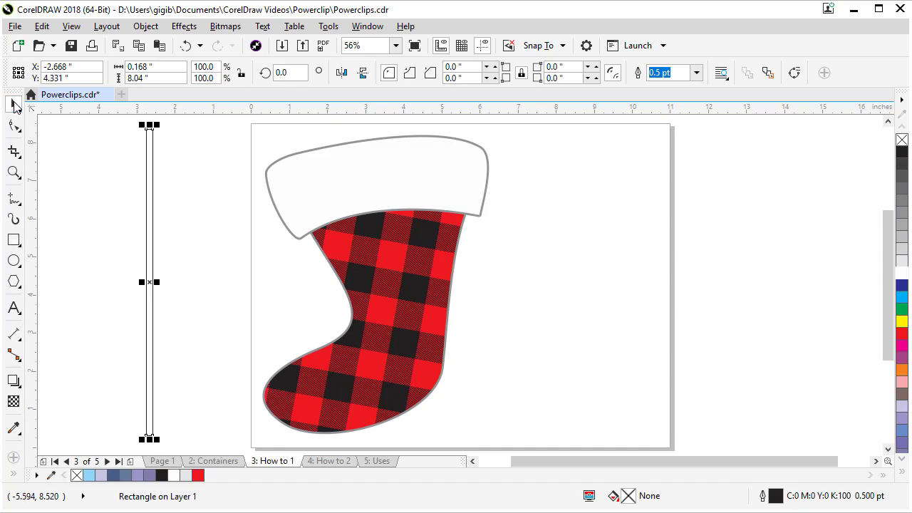
pyautogui.click(902, 276)
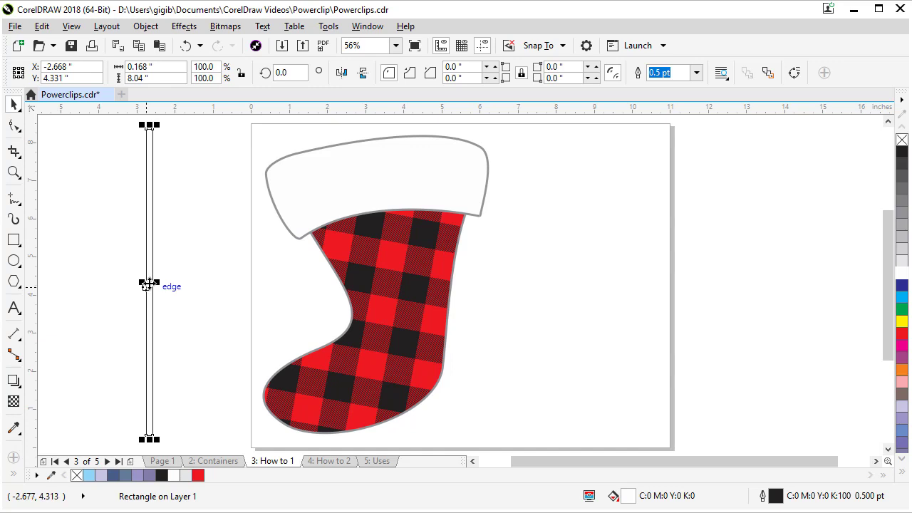
pyautogui.moveTo(146, 285); pyautogui.dragTo(360, 307)
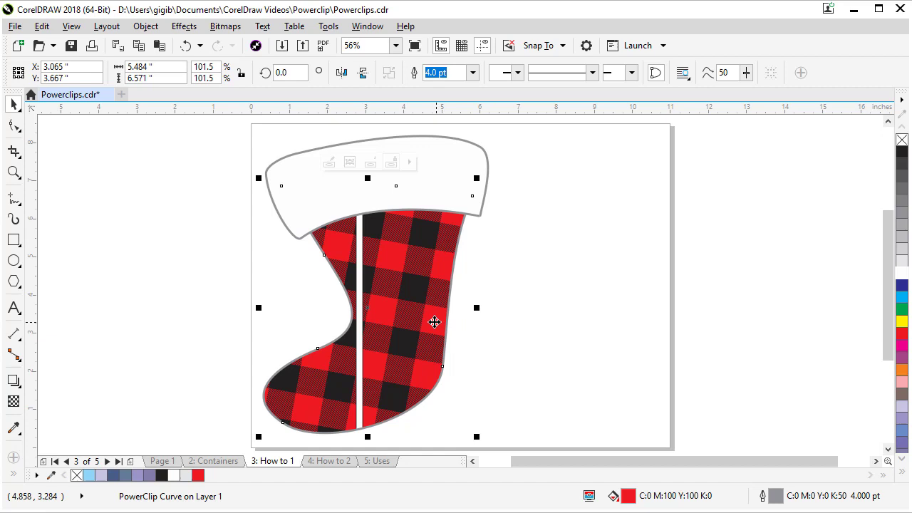
# Step: Shift the clipped plaid right and set its rotation angle to 0°
pyautogui.press('alt')
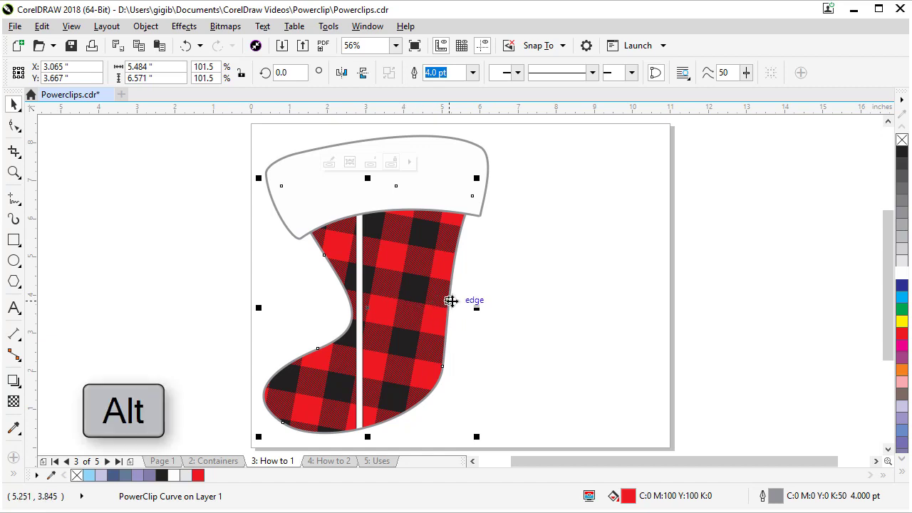
pyautogui.keyDown('ctrl'); pyautogui.click(410, 295); pyautogui.keyUp('ctrl')
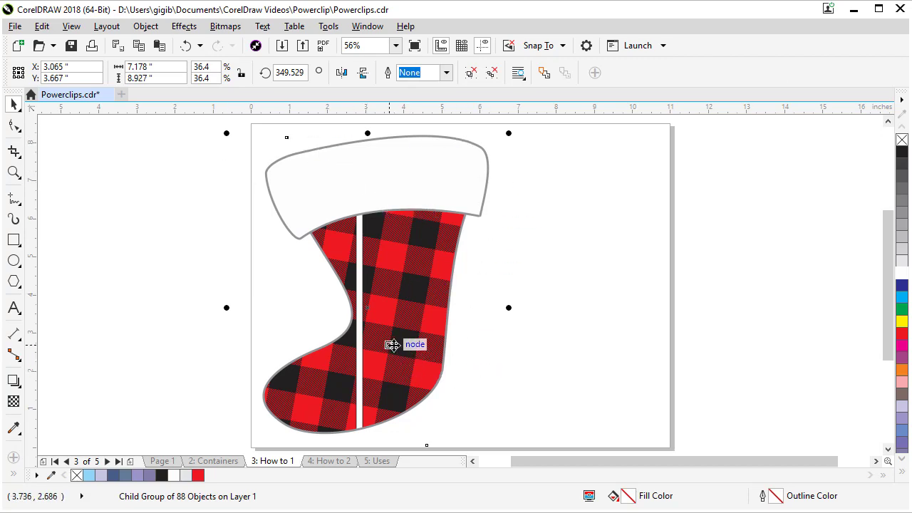
pyautogui.moveTo(389, 345); pyautogui.dragTo(390, 312)
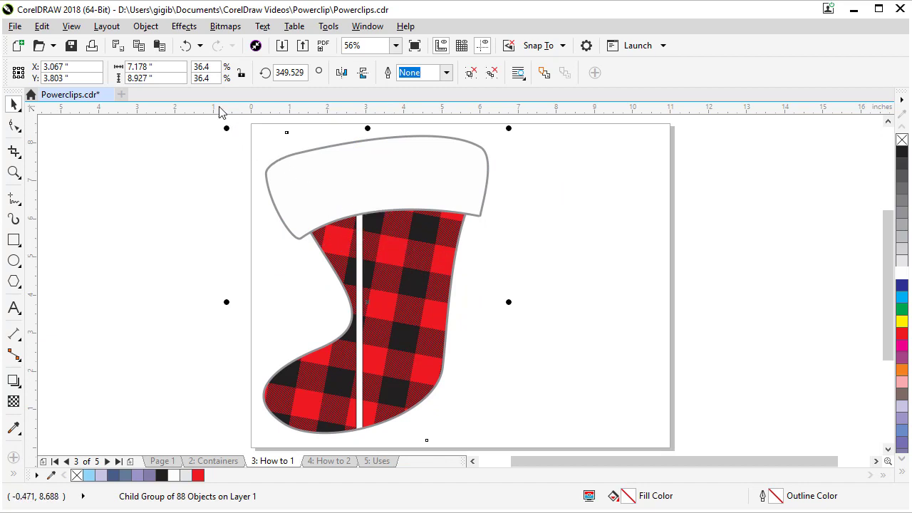
pyautogui.doubleClick(283, 72)
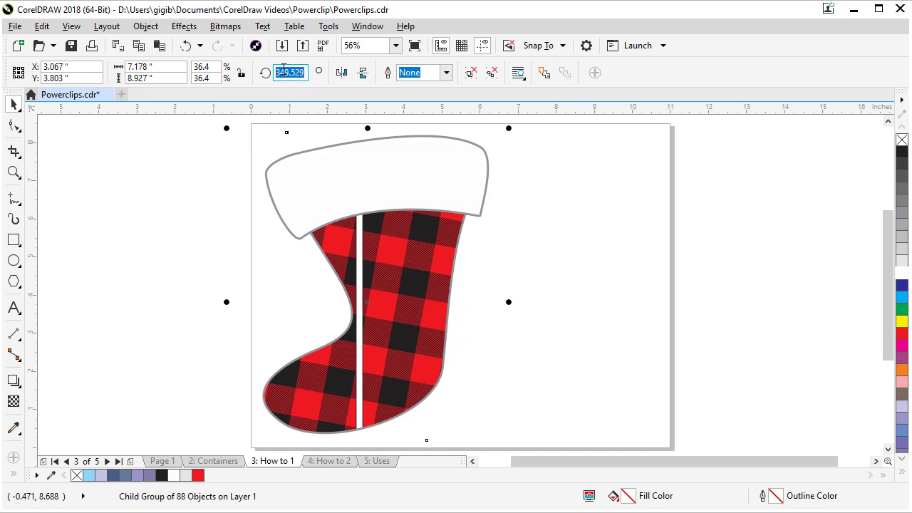
pyautogui.write('0')
pyautogui.press('Return')
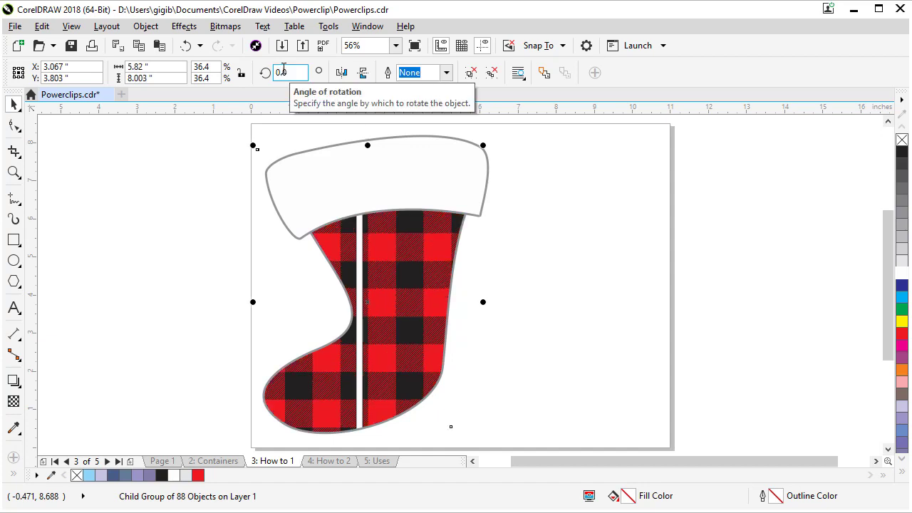
# Step: Cycle the selection at the stocking's edge down to the white stripe inside
pyautogui.press('alt')
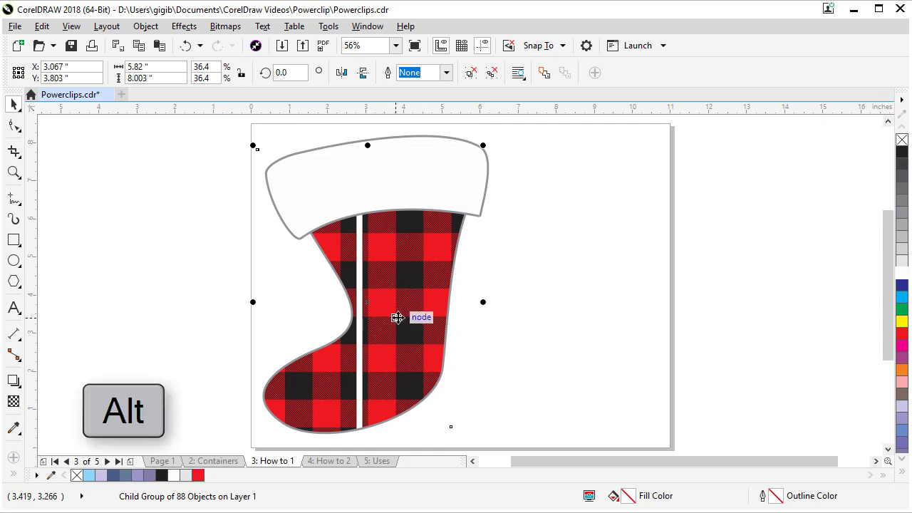
pyautogui.keyDown('alt'); pyautogui.click(358, 302); pyautogui.keyUp('alt')
pyautogui.keyDown('alt'); pyautogui.click(359, 308); pyautogui.keyUp('alt')
pyautogui.keyDown('alt'); pyautogui.click(359, 308); pyautogui.keyUp('alt')
pyautogui.keyDown('alt'); pyautogui.click(361, 314); pyautogui.keyUp('alt')
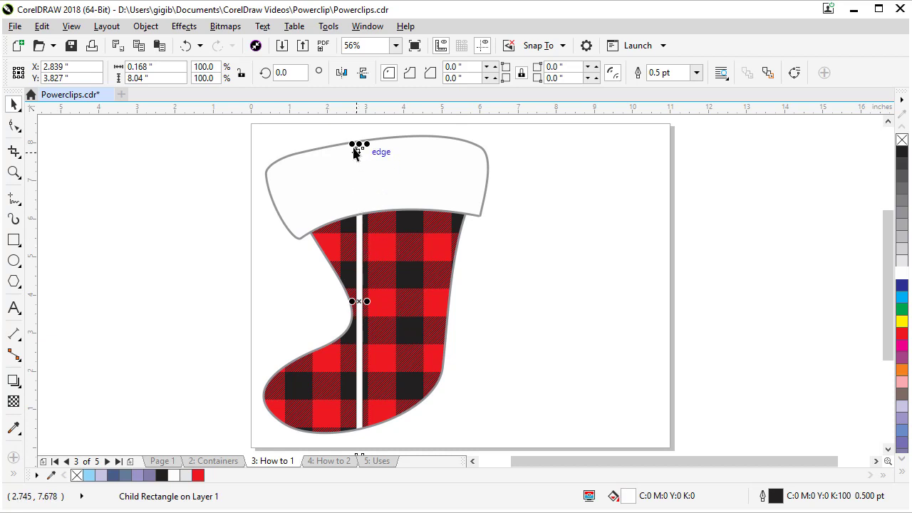
# Step: Narrow the white stripe to 0.075 inches and drop a first copy beside it
pyautogui.moveTo(365, 360); pyautogui.dragTo(387, 344)
pyautogui.moveTo(393, 298); pyautogui.dragTo(385, 298)
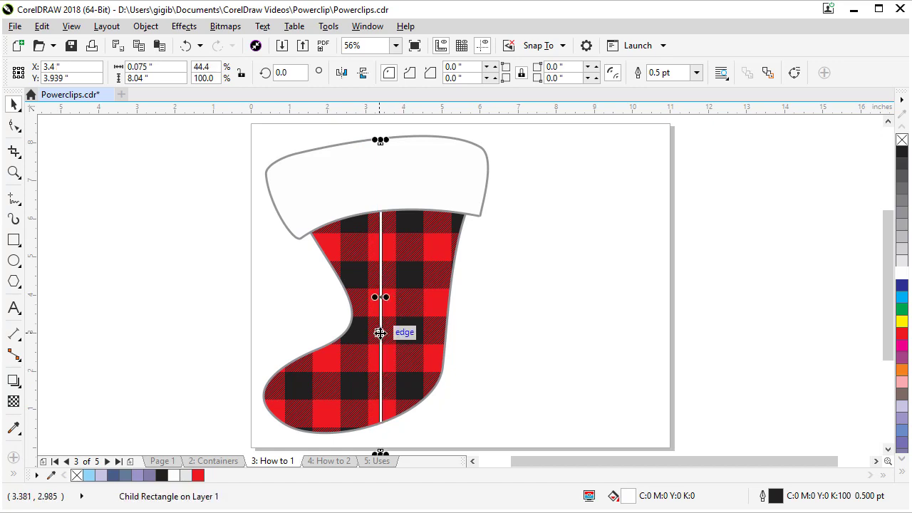
pyautogui.moveTo(394, 332); pyautogui.dragTo(410, 330)
pyautogui.click(437, 354)
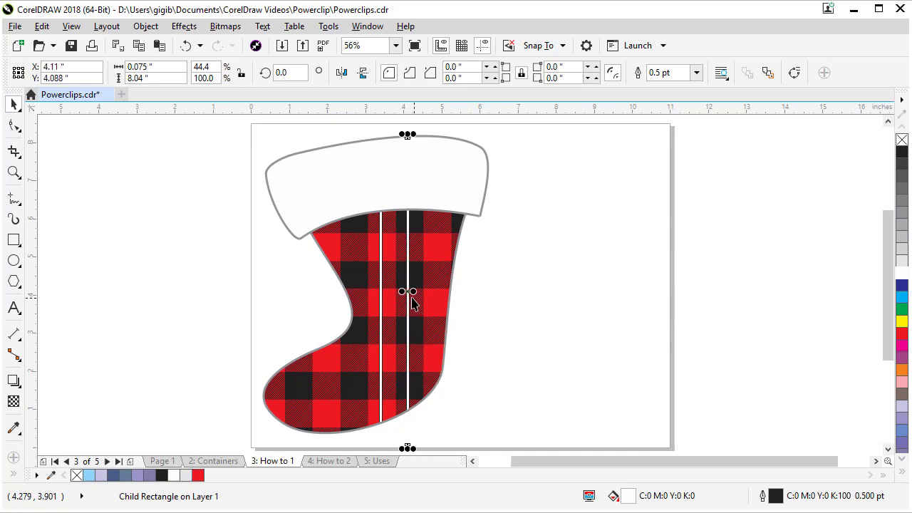
# Step: Place several more white pinstripe copies across the stocking, toward both right and left edges
pyautogui.moveTo(408, 295); pyautogui.dragTo(356, 321)
pyautogui.click(461, 321)
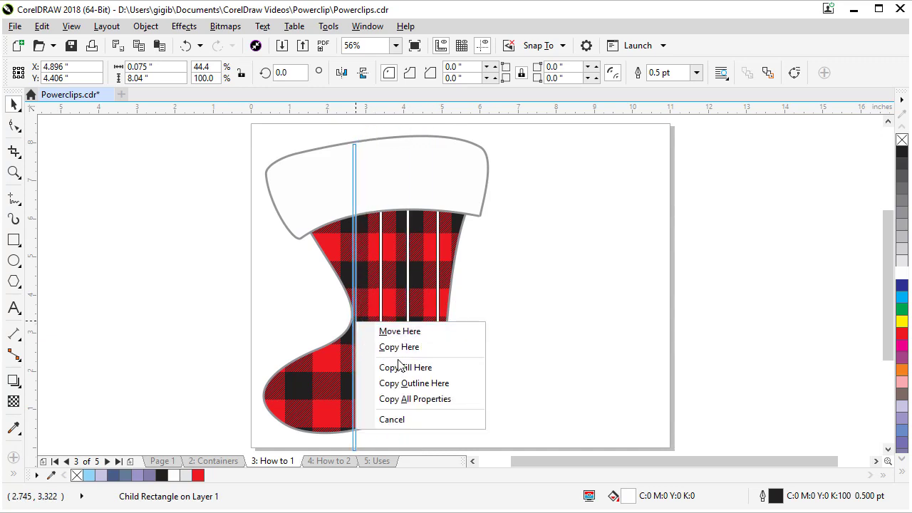
pyautogui.click(398, 347)
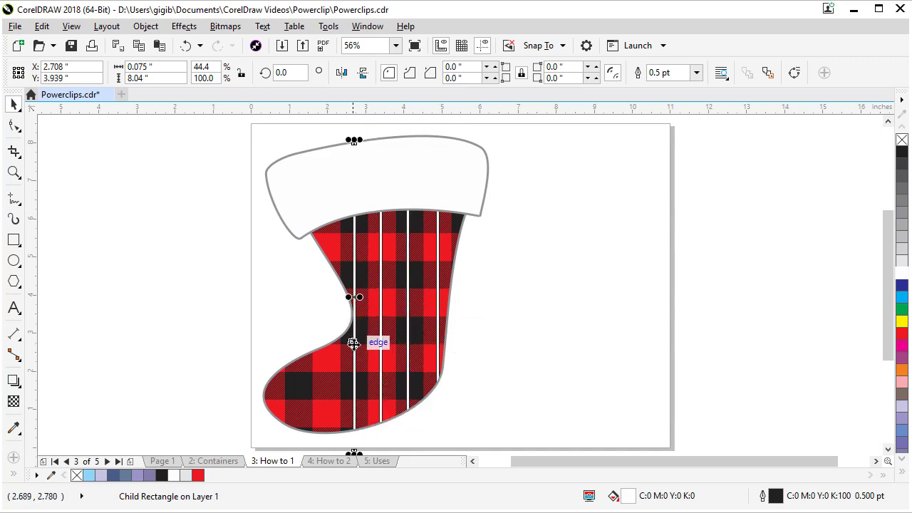
pyautogui.moveTo(338, 362); pyautogui.dragTo(298, 388)
pyautogui.click(367, 391)
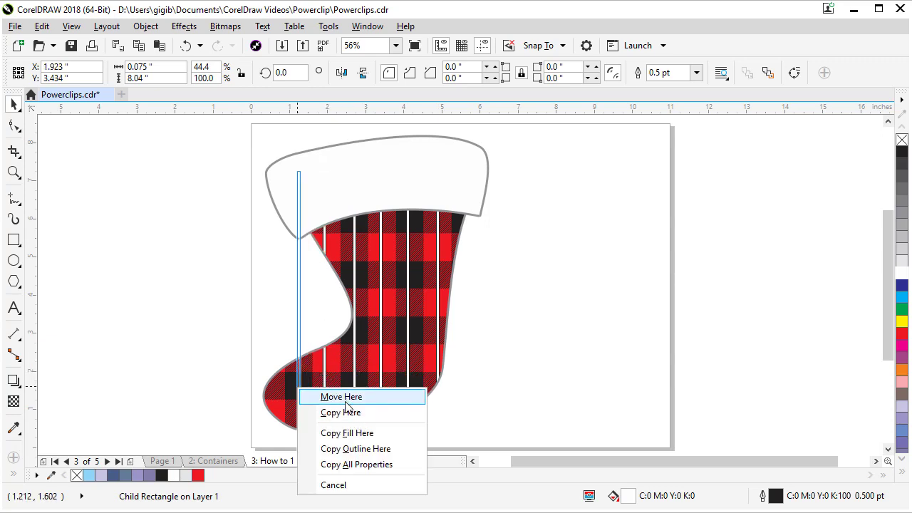
pyautogui.click(349, 413)
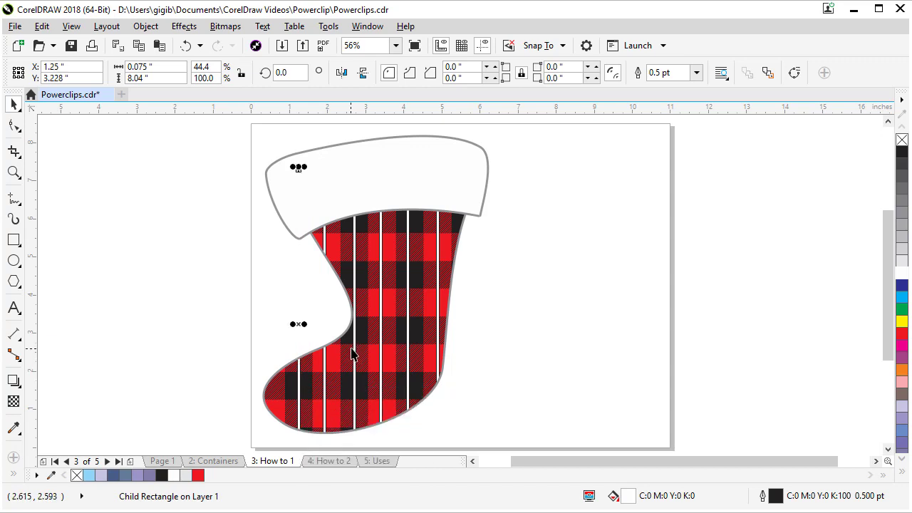
# Step: Select one stripe inside the stocking, nudge it right, then undo that move
pyautogui.keyDown('ctrl'); pyautogui.click(356, 367); pyautogui.keyUp('ctrl')
pyautogui.keyDown('alt'); pyautogui.click(355, 367); pyautogui.keyUp('alt')
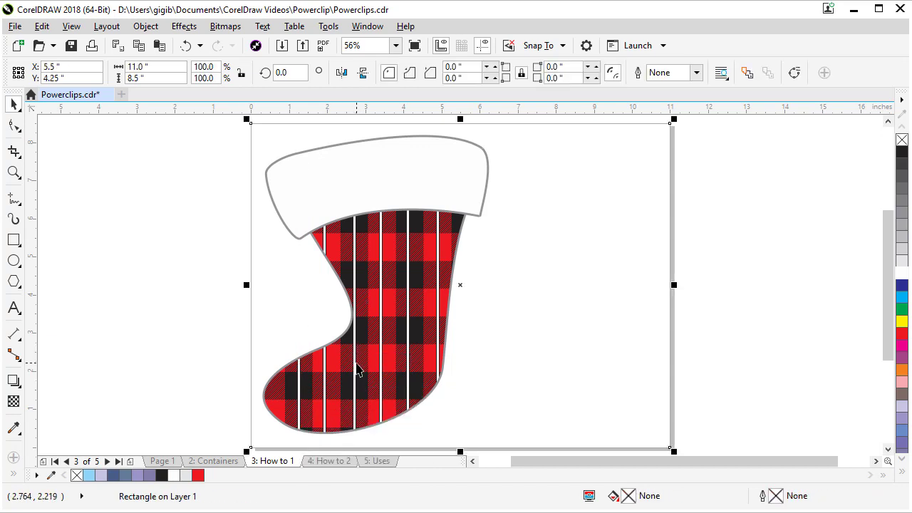
pyautogui.click(354, 369)
pyautogui.keyDown('ctrl'); pyautogui.click(354, 368); pyautogui.keyUp('ctrl')
pyautogui.moveTo(354, 368); pyautogui.dragTo(371, 368)
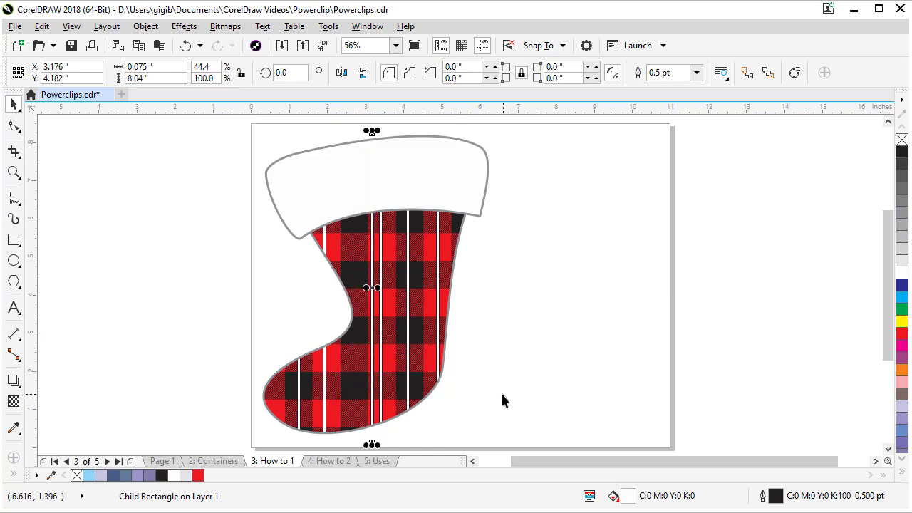
pyautogui.hotkey('ctrl', 'z')
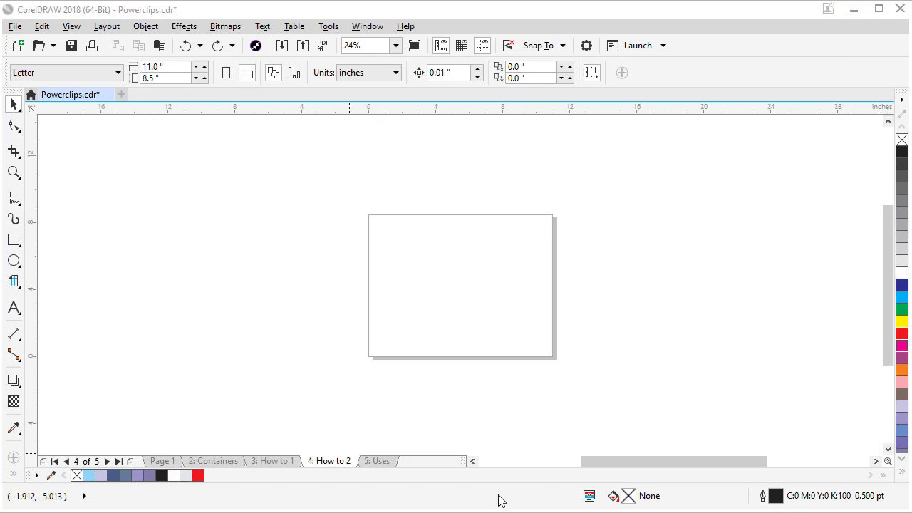
# Step: Set the How to 2 page size to a custom 48 × 18 inches
pyautogui.press('F6')
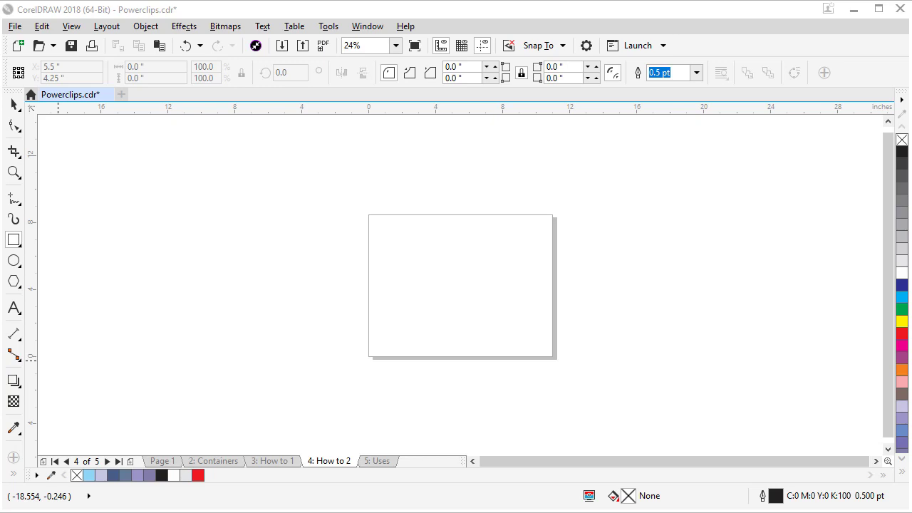
pyautogui.hotkey('ctrl', 'z')
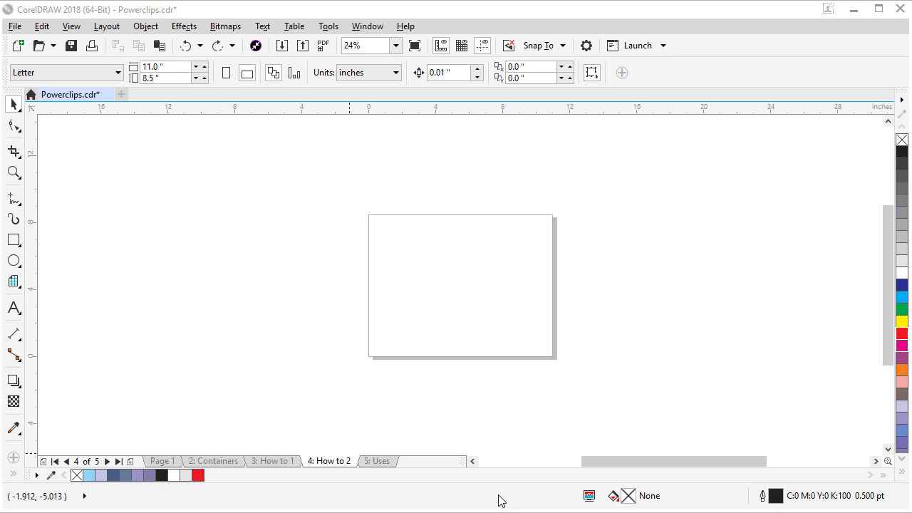
pyautogui.click(177, 68)
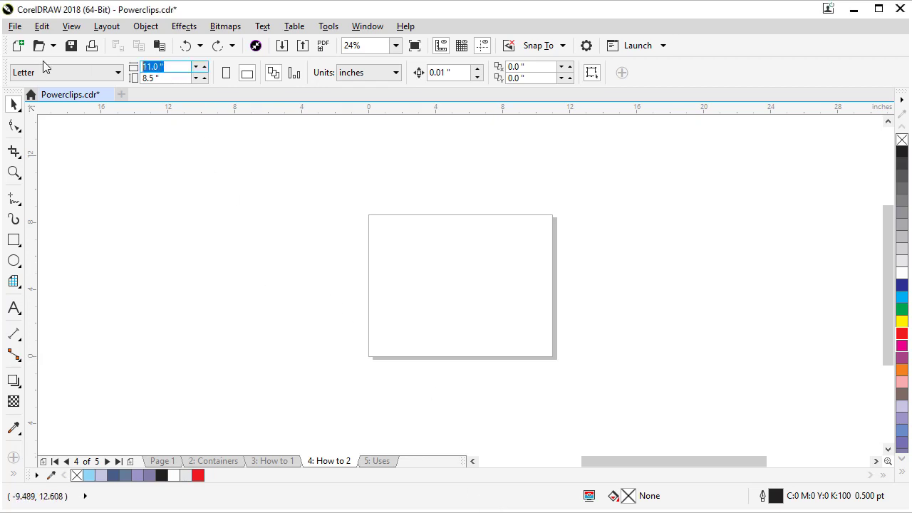
pyautogui.write('48')
pyautogui.press('Tab')
pyautogui.write('18')
pyautogui.press('Return')
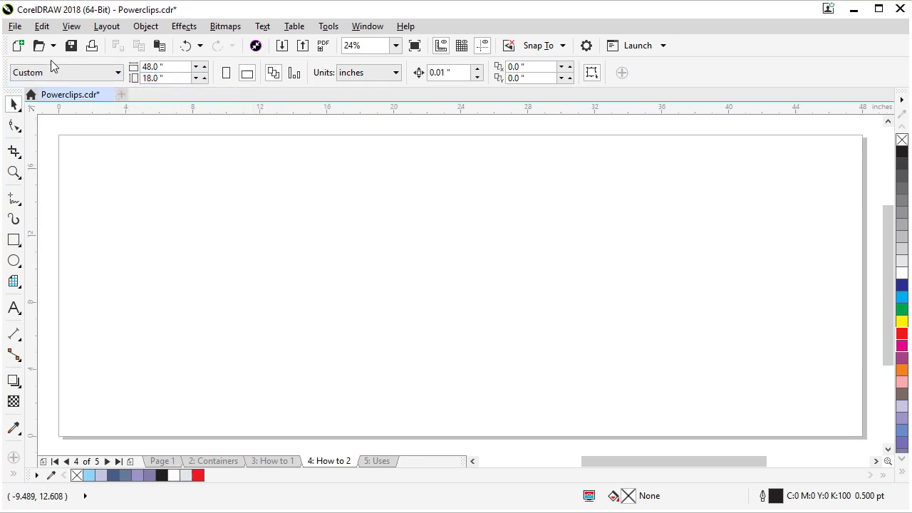
# Step: Turn on View > Snap To > Page
pyautogui.click(70, 27)
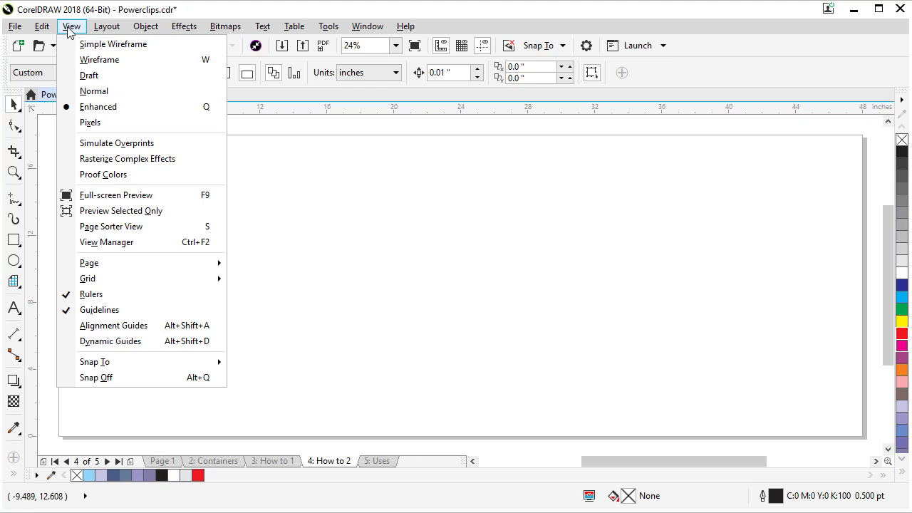
pyautogui.moveTo(131, 367)
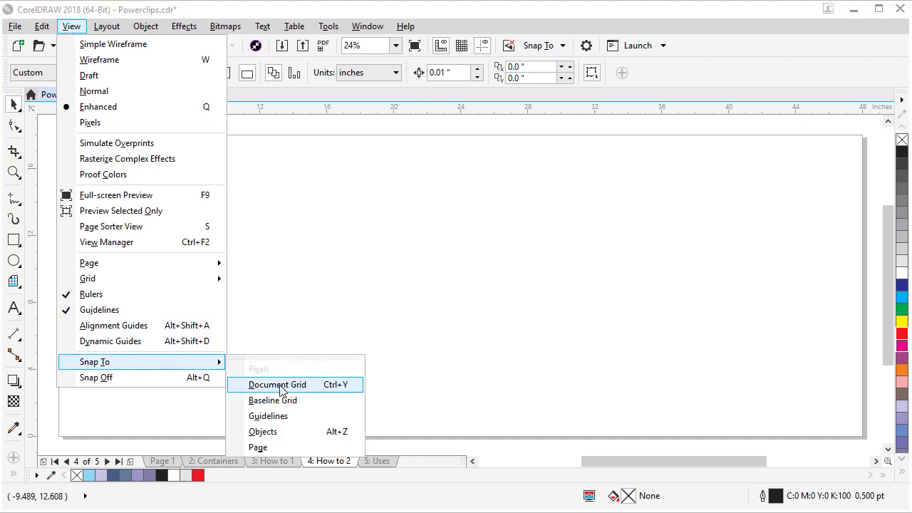
pyautogui.click(269, 448)
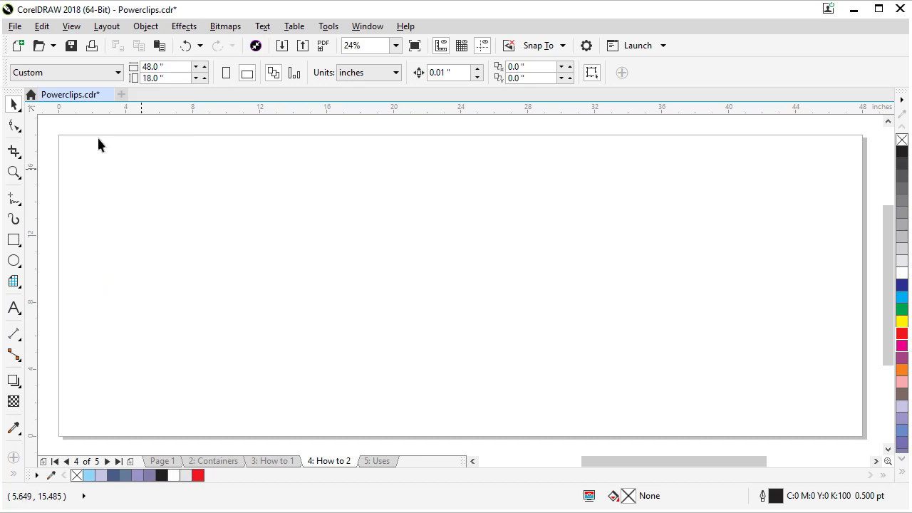
# Step: Draw an 8-column by 3-row Graph Paper grid corner to corner across the page
pyautogui.click(21, 288)
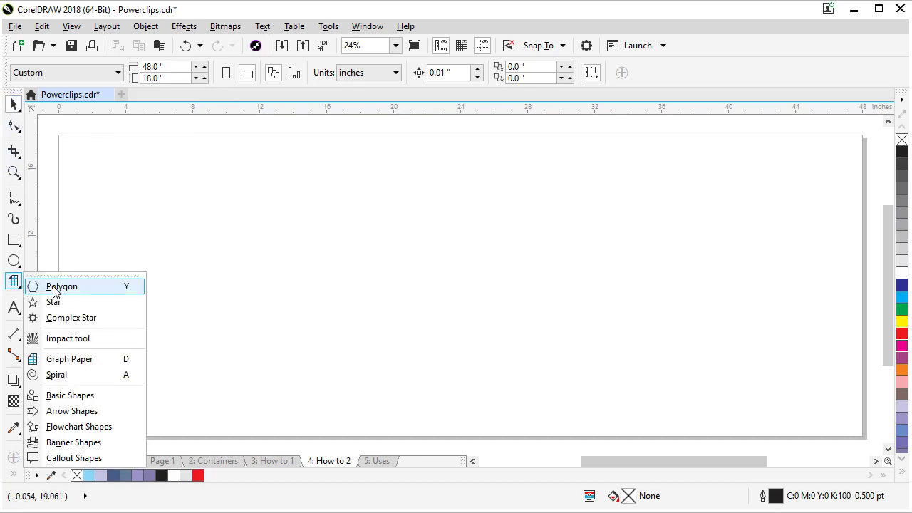
pyautogui.click(37, 289)
pyautogui.click(21, 288)
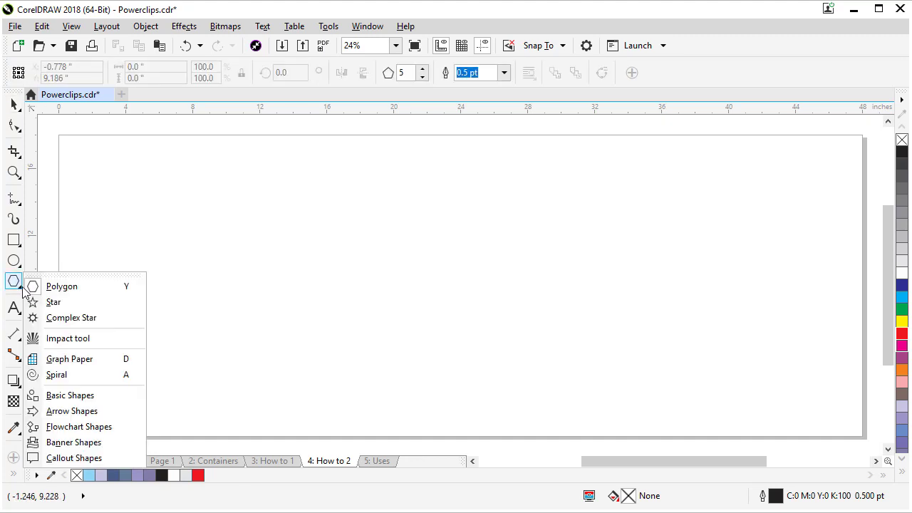
pyautogui.click(71, 360)
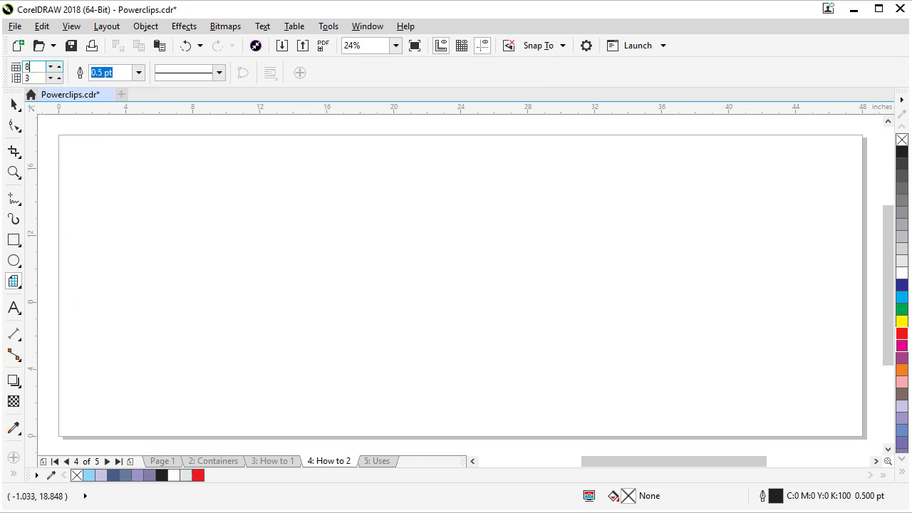
pyautogui.doubleClick(29, 78)
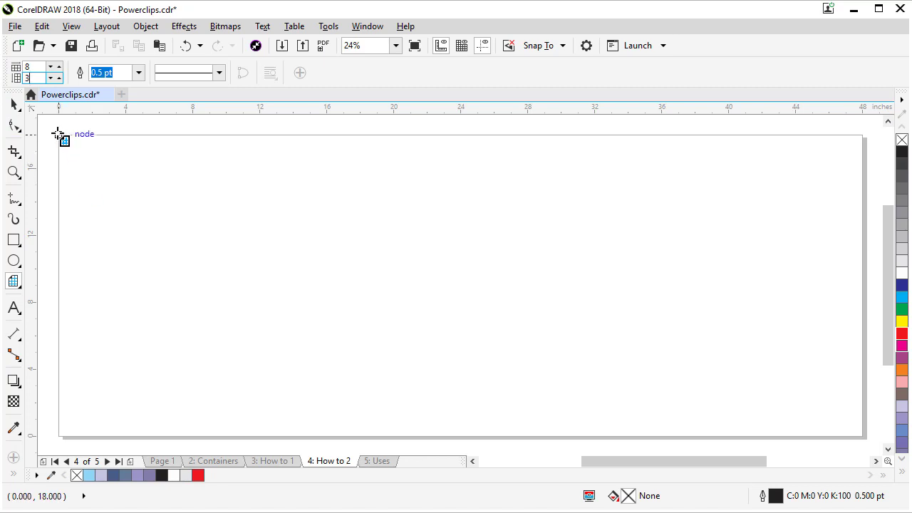
pyautogui.moveTo(58, 134); pyautogui.dragTo(864, 438)
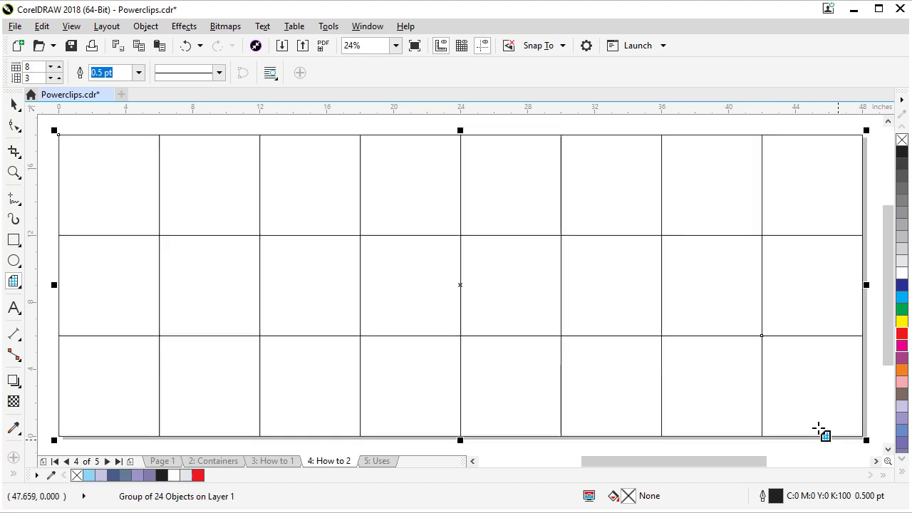
pyautogui.click(13, 104)
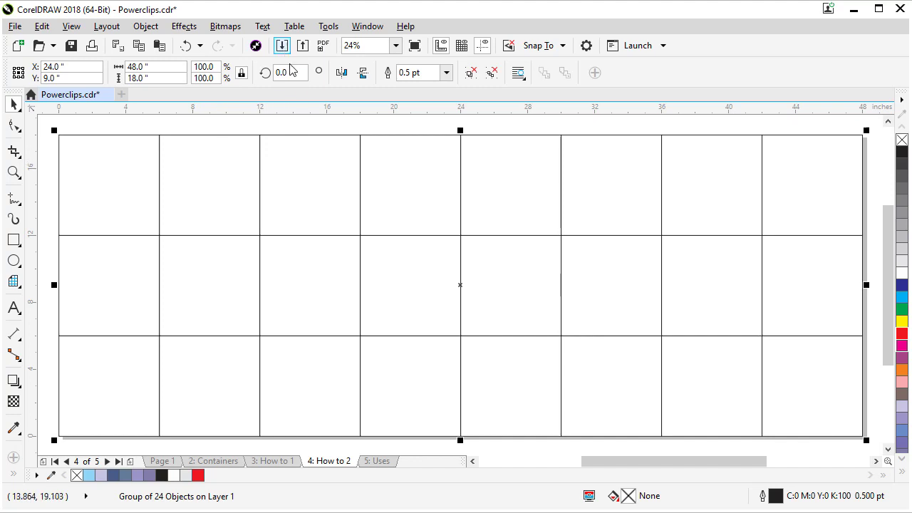
# Step: Import backsplash photo.jpg and drag it out from the page's top-left over most of the grid
pyautogui.click(282, 45)
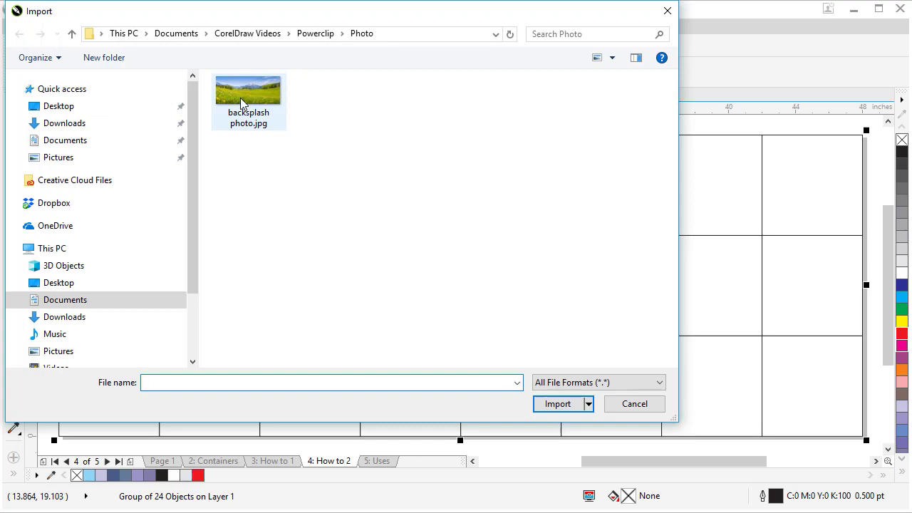
pyautogui.click(242, 103)
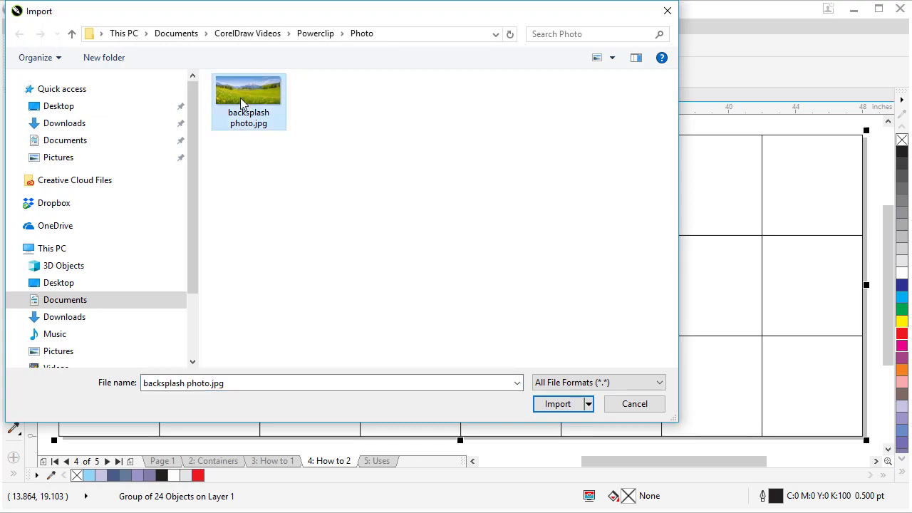
pyautogui.click(549, 405)
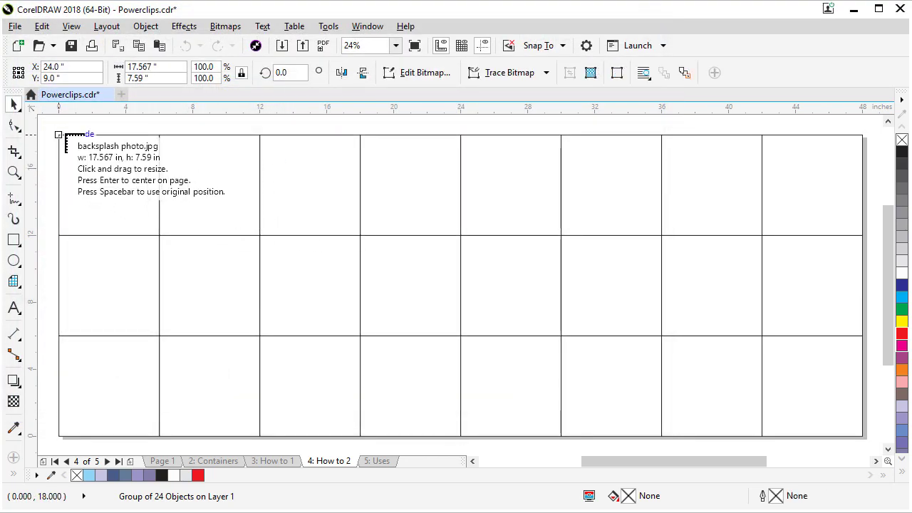
pyautogui.moveTo(66, 134); pyautogui.dragTo(805, 413)
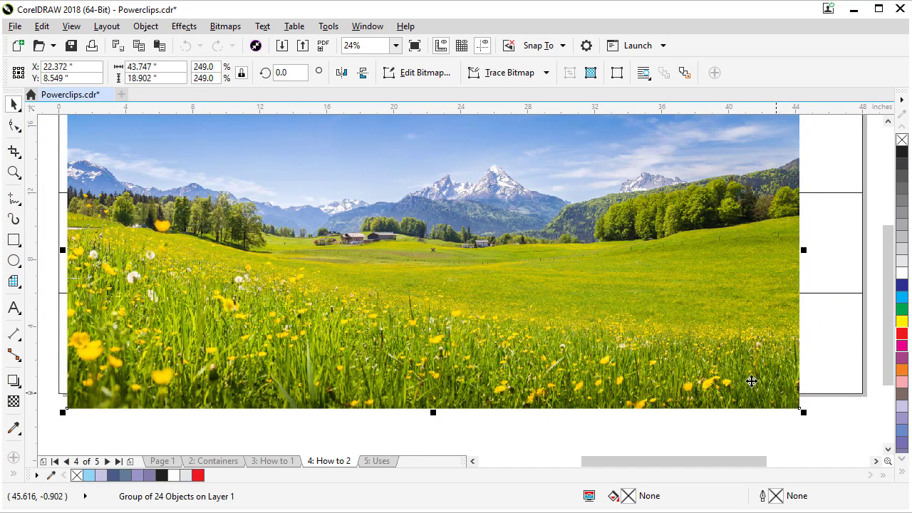
pyautogui.scroll(1, 725, 372)
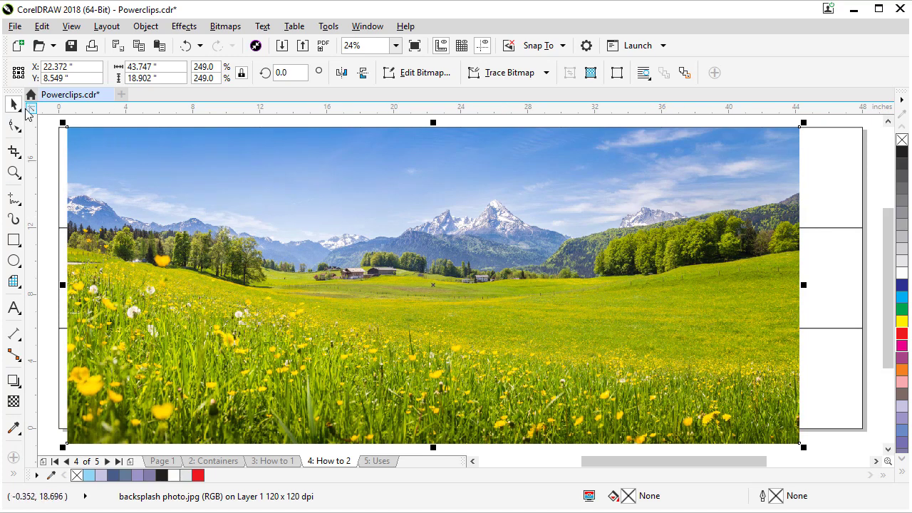
pyautogui.click(281, 204)
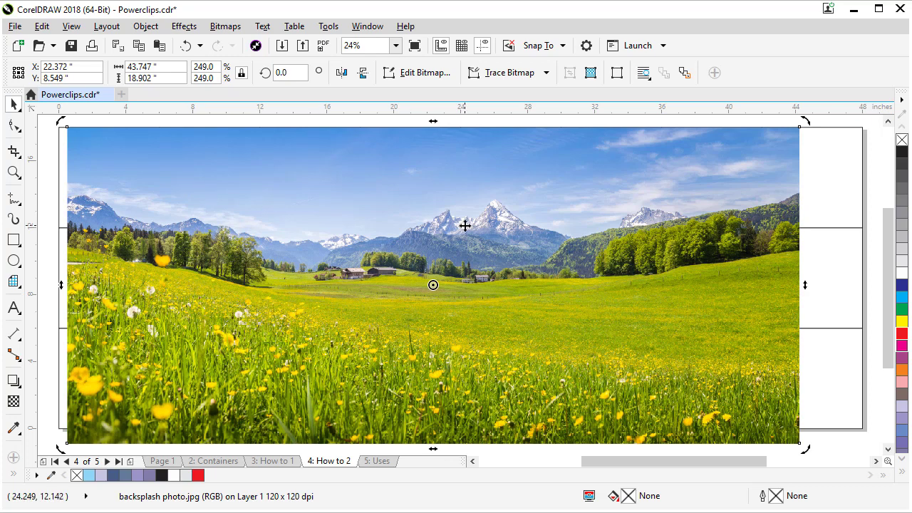
# Step: PowerClip the meadow photo inside the 8×3 tile grid as its container
pyautogui.rightClick(717, 218)
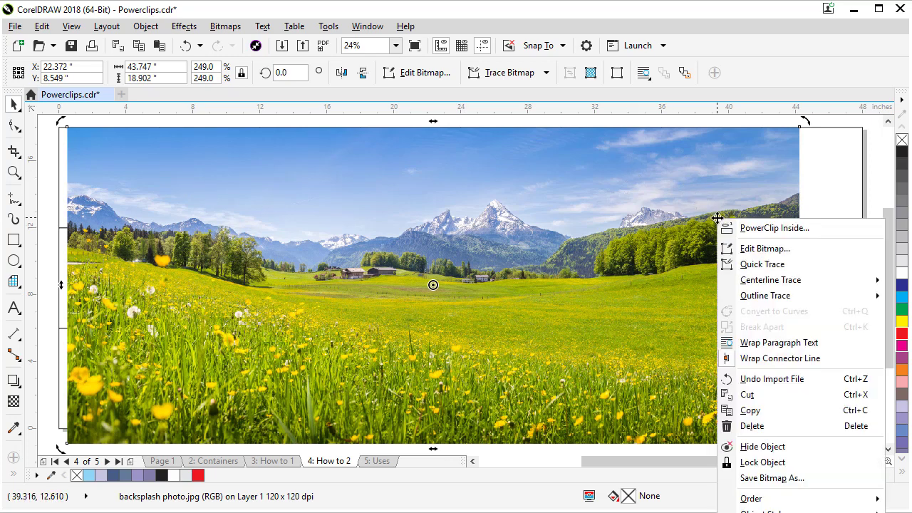
pyautogui.click(763, 228)
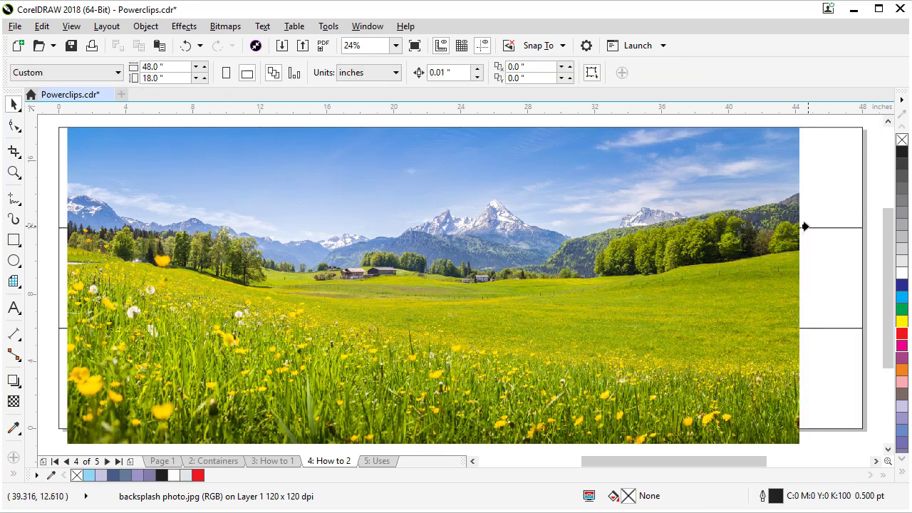
pyautogui.click(804, 227)
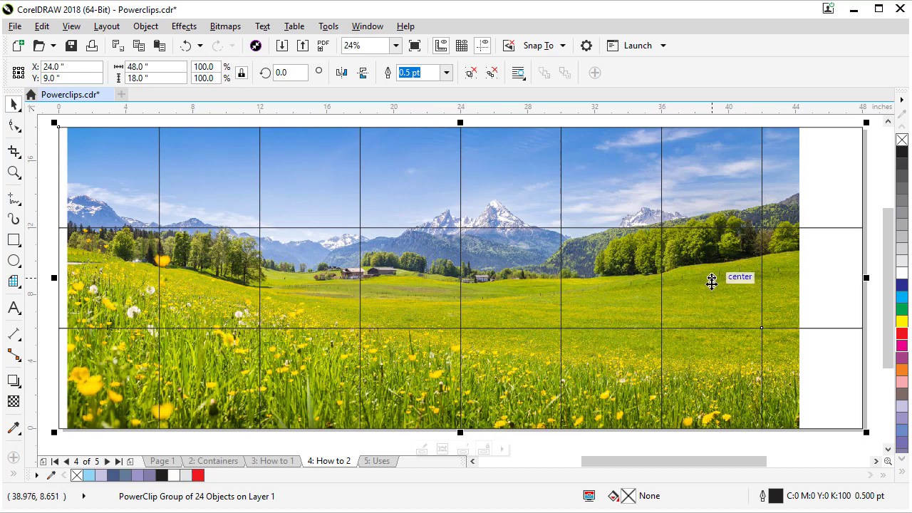
# Step: Select the photo within the PowerClip and begin enlarging it from its corner handle
pyautogui.press('Escape')
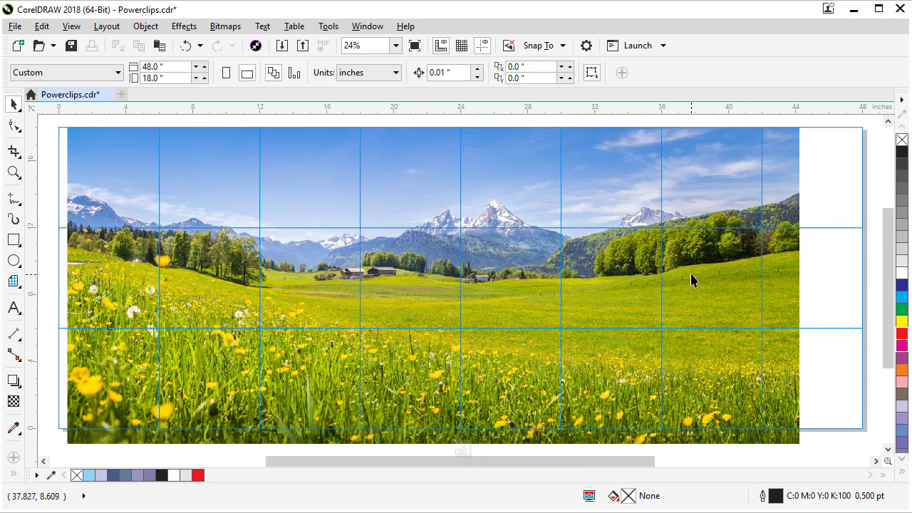
pyautogui.click(888, 450)
pyautogui.click(888, 454)
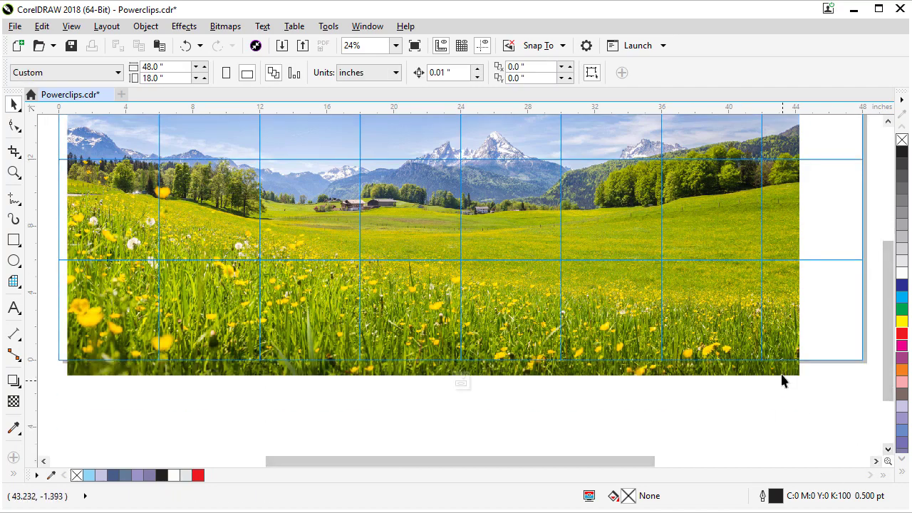
pyautogui.click(802, 378)
pyautogui.moveTo(801, 378); pyautogui.dragTo(869, 428)
pyautogui.moveTo(822, 391); pyautogui.dragTo(822, 383)
pyautogui.moveTo(881, 291); pyautogui.dragTo(883, 251)
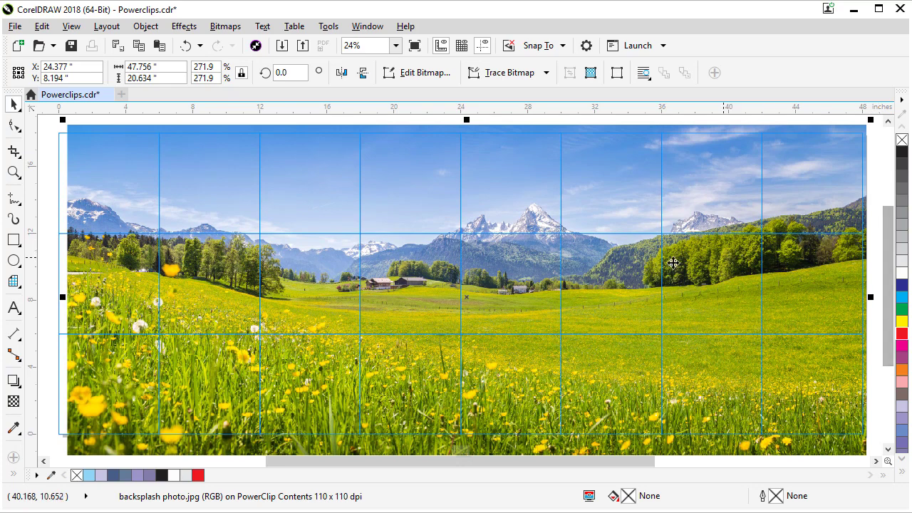
# Step: Scale the photo to 281.8% from its top-left corner, nudge it to fill all tiles, and finish
pyautogui.moveTo(64, 126); pyautogui.dragTo(126, 178)
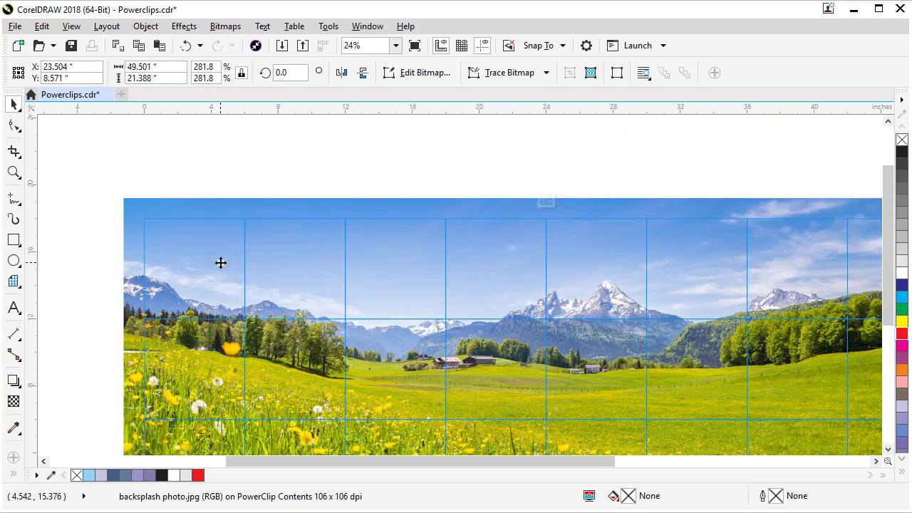
pyautogui.moveTo(220, 263); pyautogui.dragTo(230, 266)
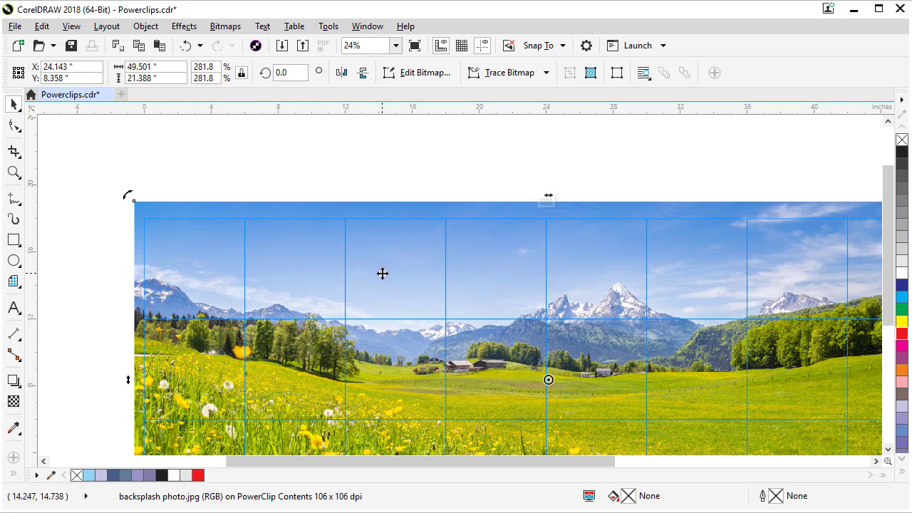
pyautogui.click(363, 170)
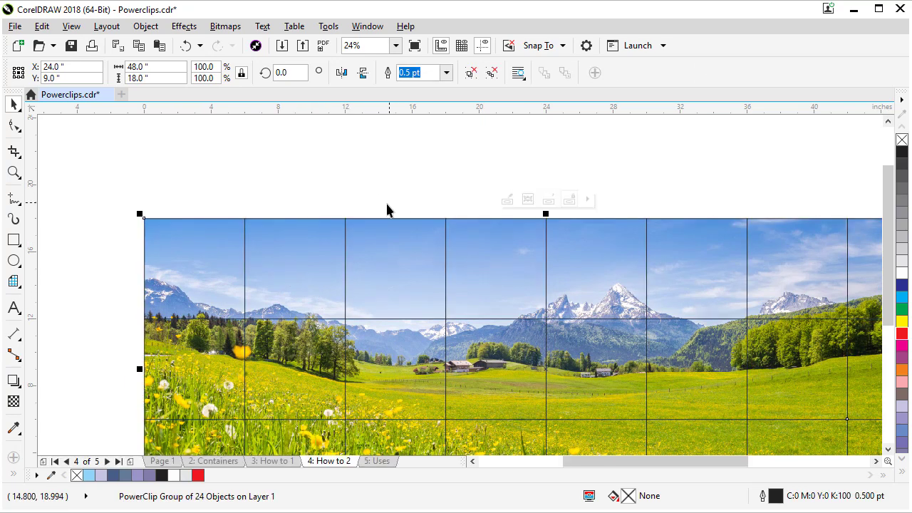
pyautogui.scroll(-2, 382, 212)
pyautogui.hscroll(2, 382, 212)
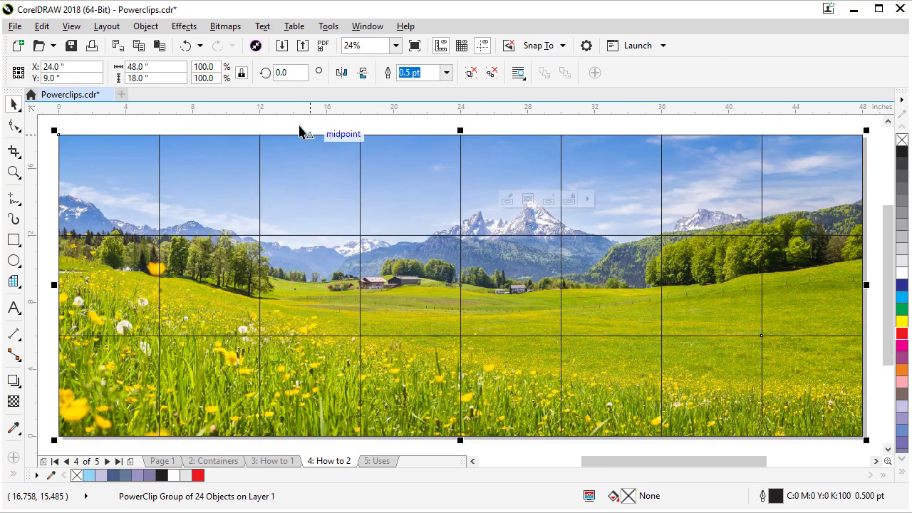
pyautogui.press('Escape')
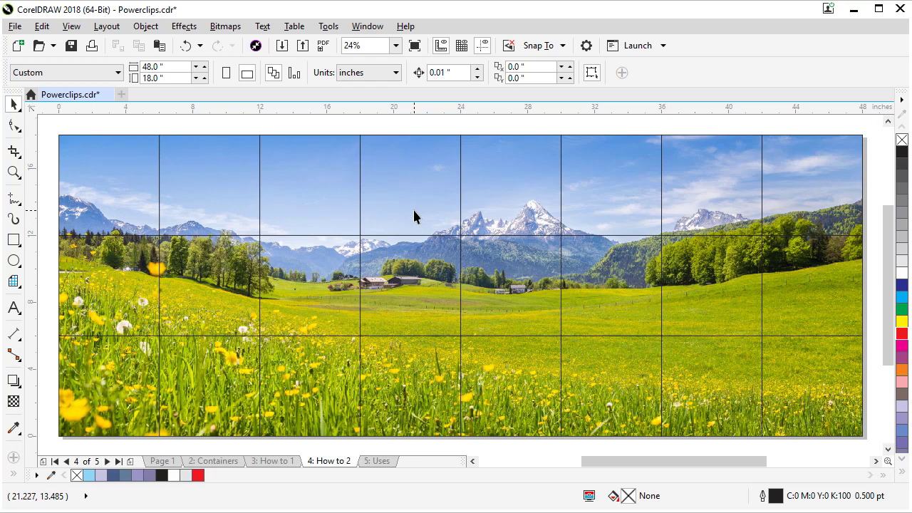
# Step: Split the clipped grid into separately clipped tiles, then drag one tile aside and back
pyautogui.click(405, 171)
pyautogui.click(470, 74)
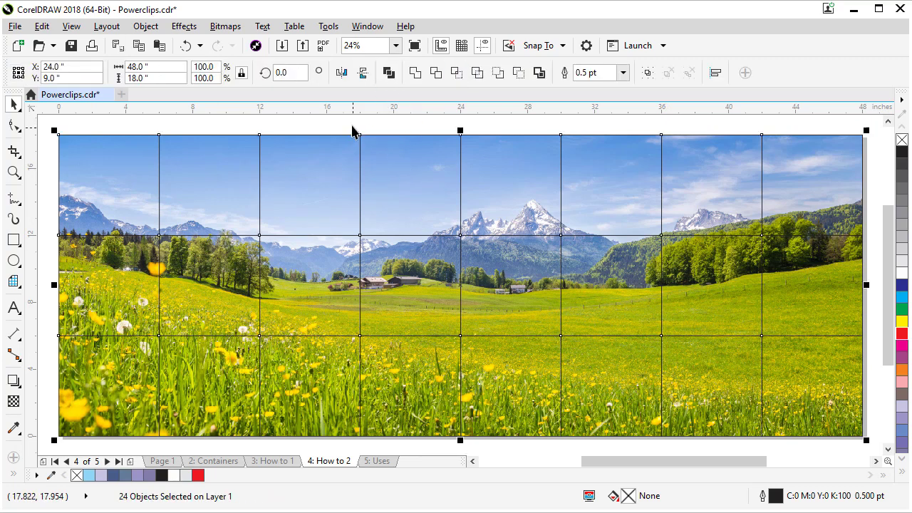
pyautogui.press('Escape')
pyautogui.moveTo(520, 190); pyautogui.dragTo(607, 171)
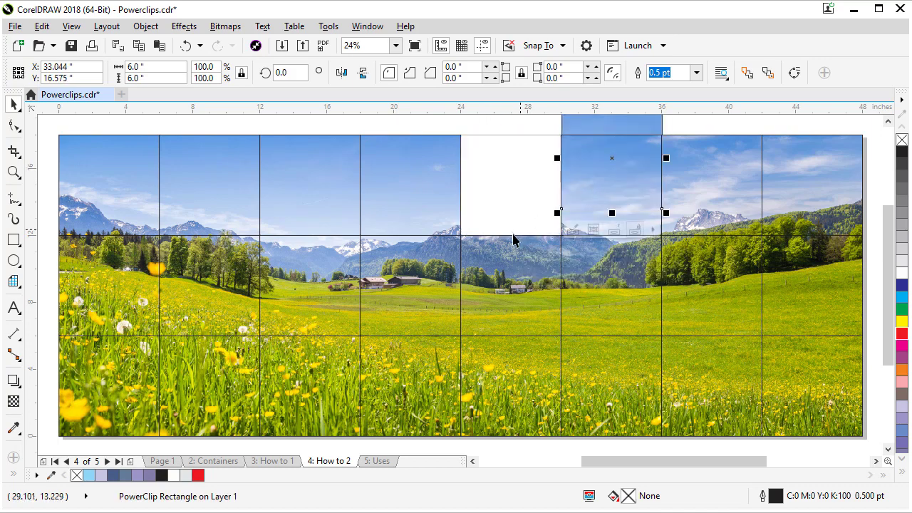
pyautogui.moveTo(584, 130); pyautogui.dragTo(483, 146)
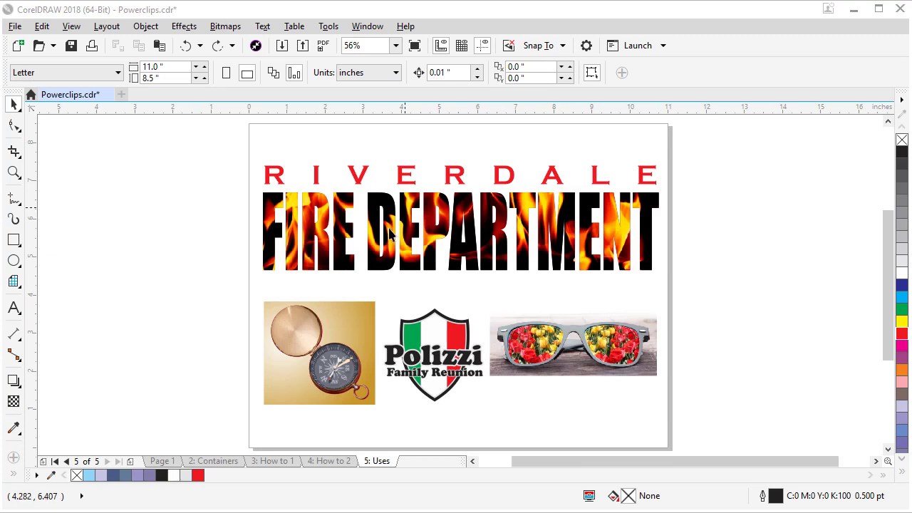
# Step: Replace ARTMENT with T so the flame-filled heading reads FIRE DEPT
pyautogui.click(456, 253)
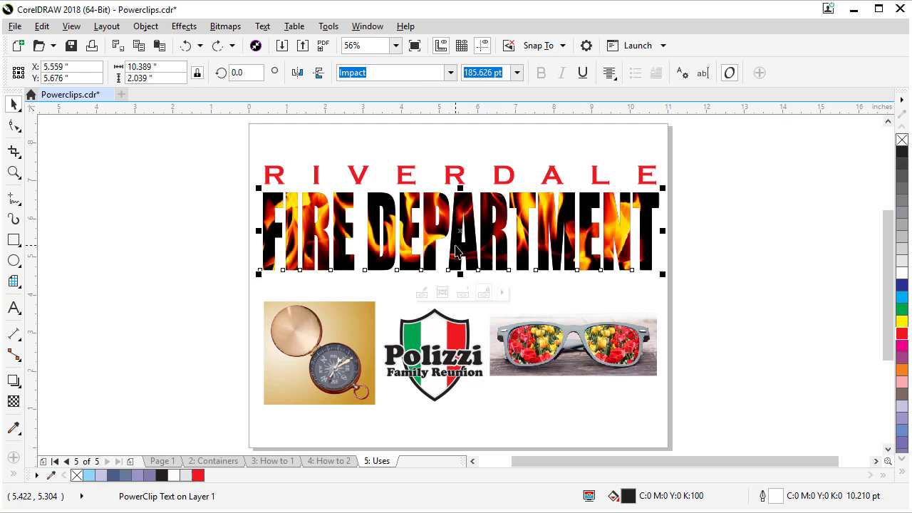
pyautogui.doubleClick(456, 251)
pyautogui.moveTo(456, 250); pyautogui.dragTo(747, 270)
pyautogui.write('T')
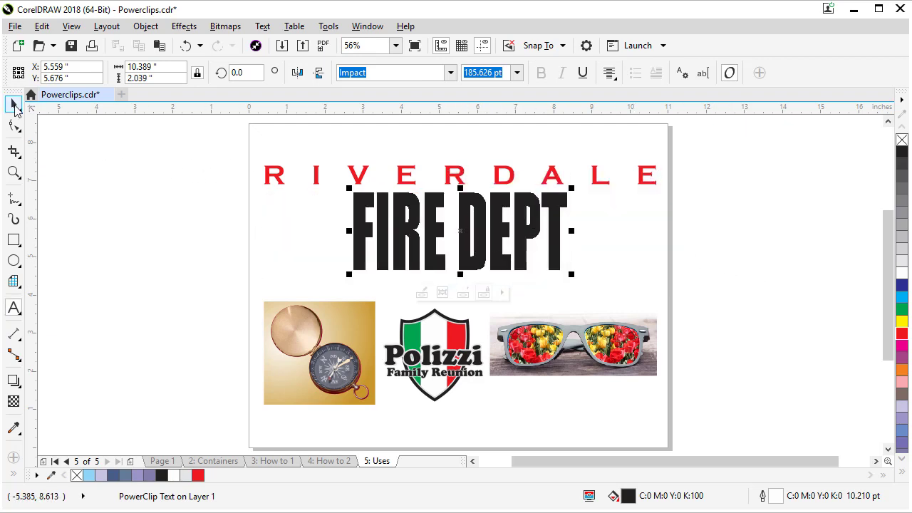
# Step: Stretch FIRE DEPT horizontally to about 10.1 inches wide under RIVERDALE
pyautogui.moveTo(572, 231); pyautogui.dragTo(657, 240)
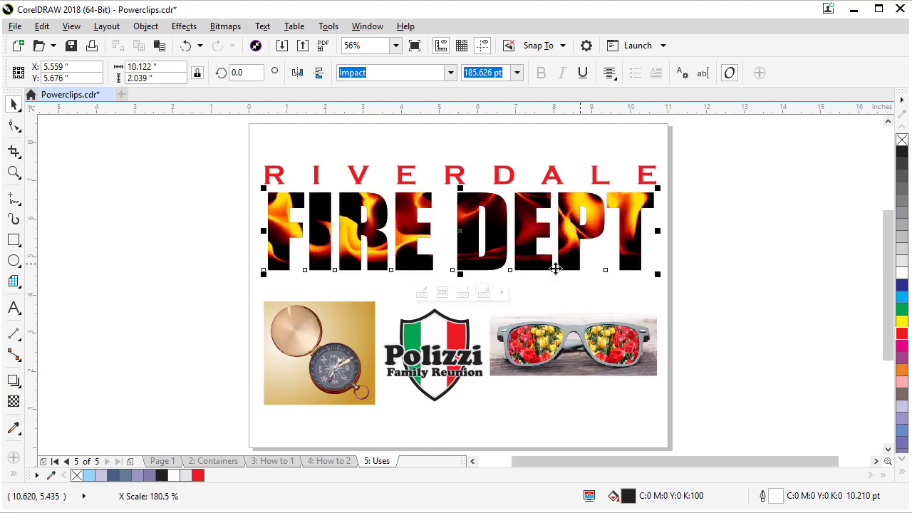
pyautogui.click(574, 305)
pyautogui.click(337, 376)
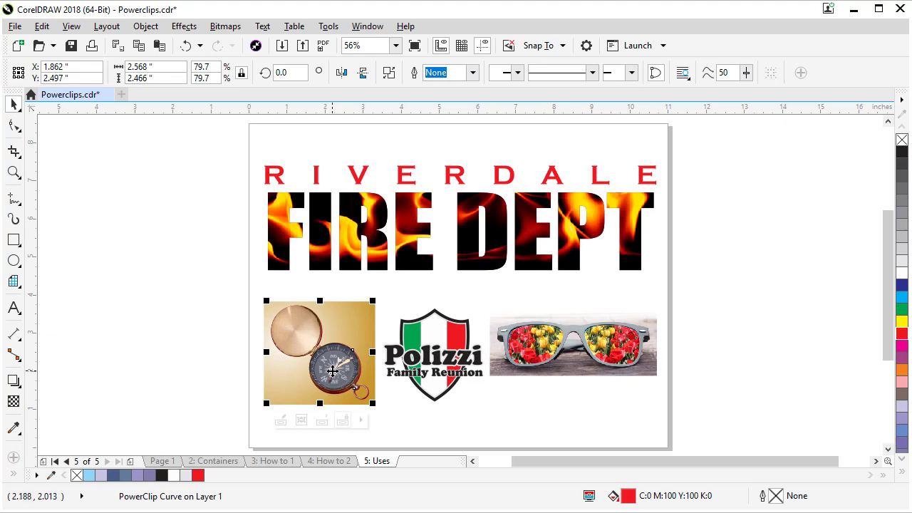
pyautogui.moveTo(333, 370); pyautogui.dragTo(217, 371)
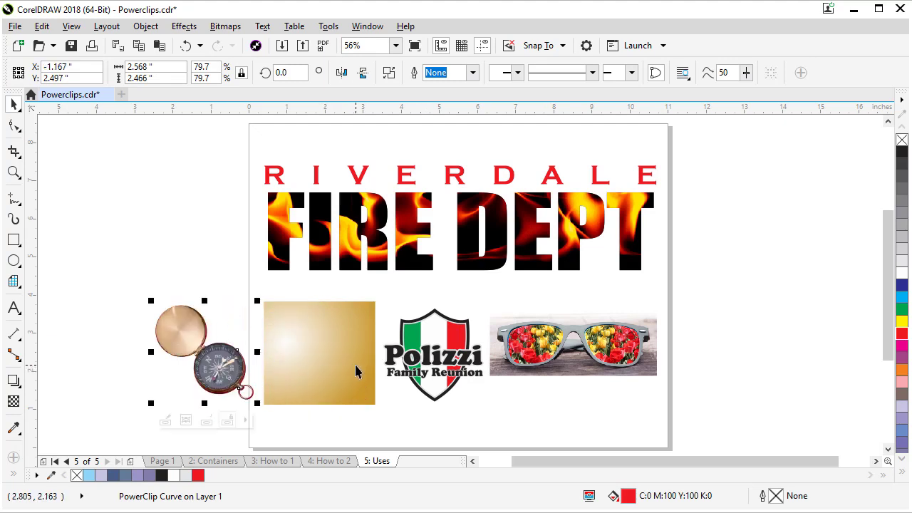
pyautogui.hotkey('ctrl', 'z')
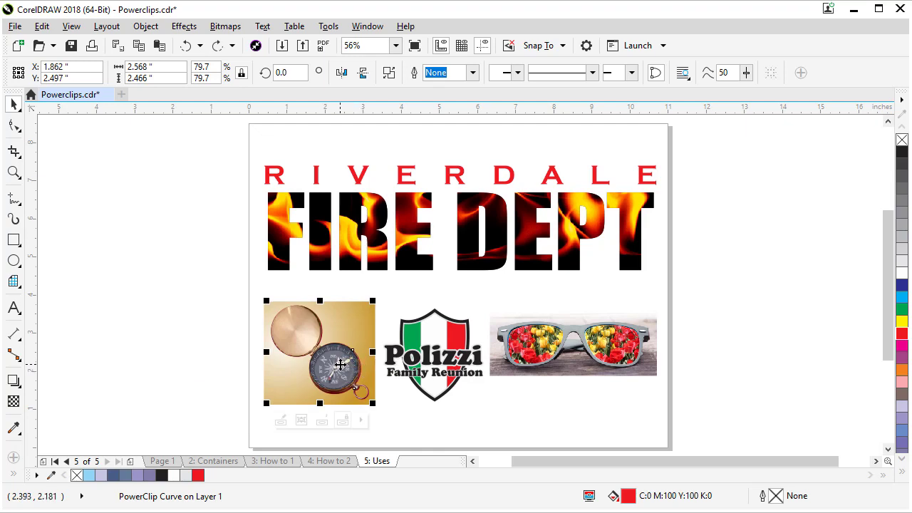
pyautogui.keyDown('ctrl'); pyautogui.click(338, 365); pyautogui.keyUp('ctrl')
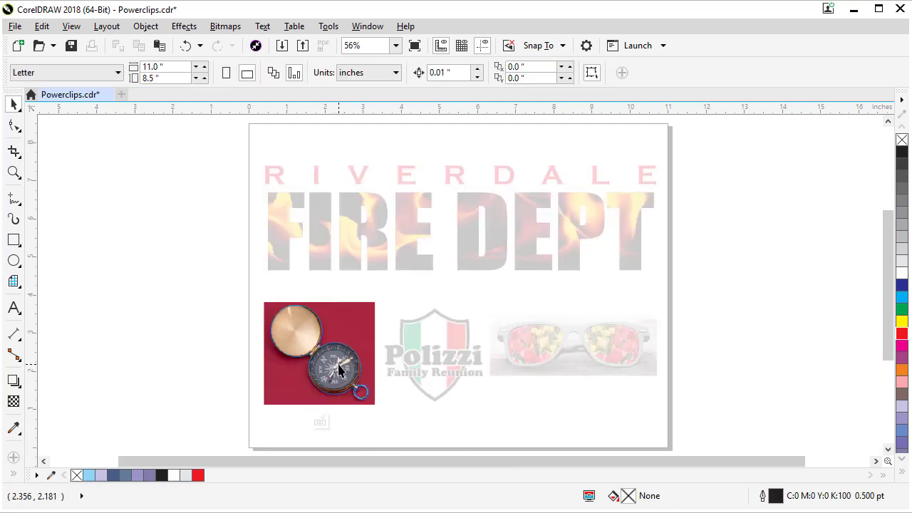
pyautogui.click(319, 422)
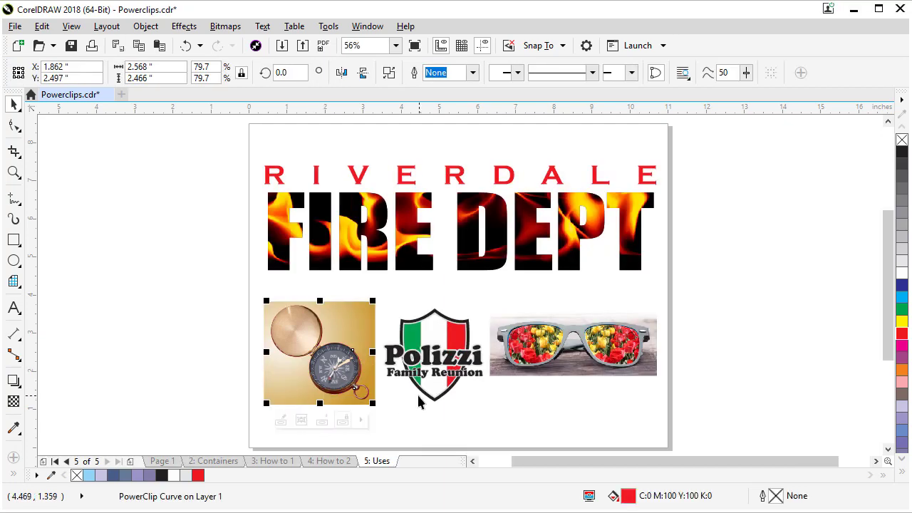
pyautogui.click(432, 335)
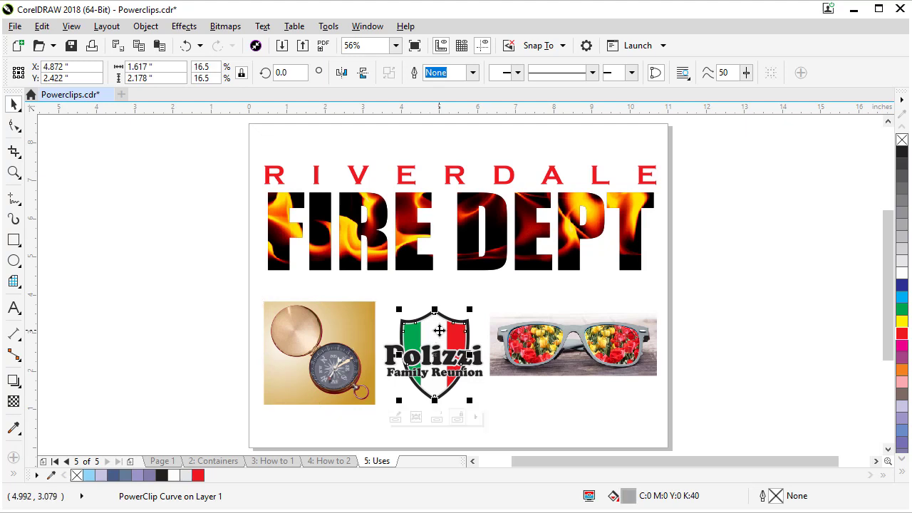
pyautogui.doubleClick(439, 333)
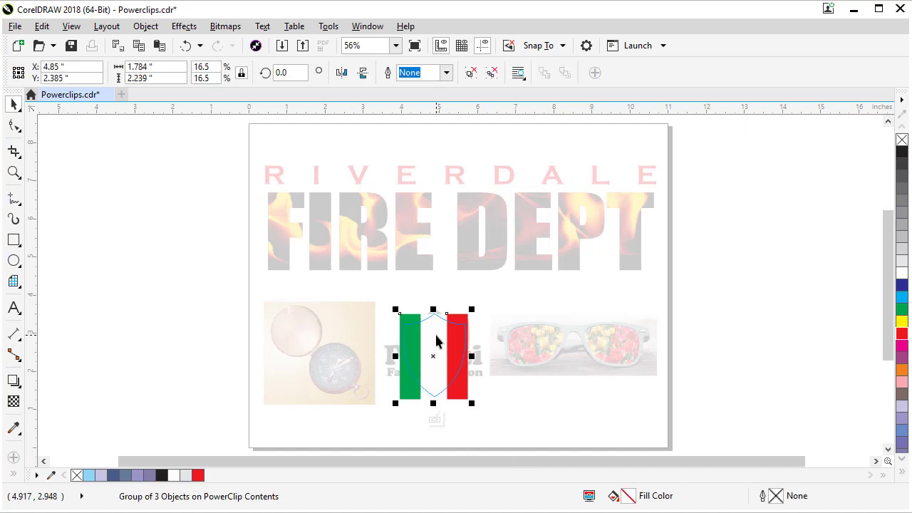
pyautogui.click(434, 420)
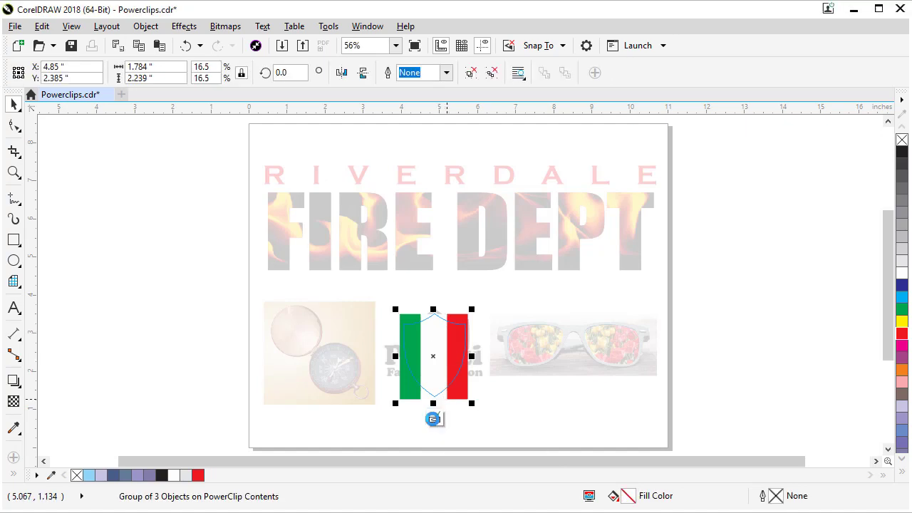
pyautogui.click(535, 346)
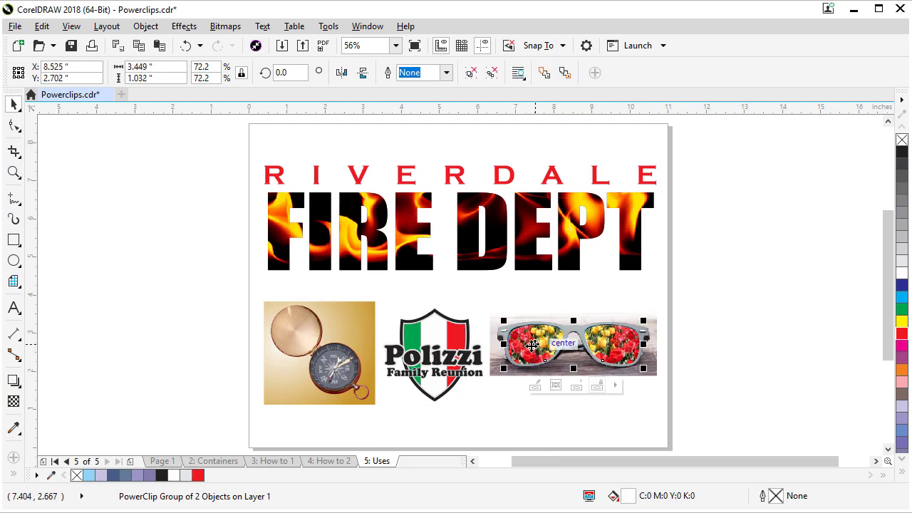
pyautogui.doubleClick(533, 346)
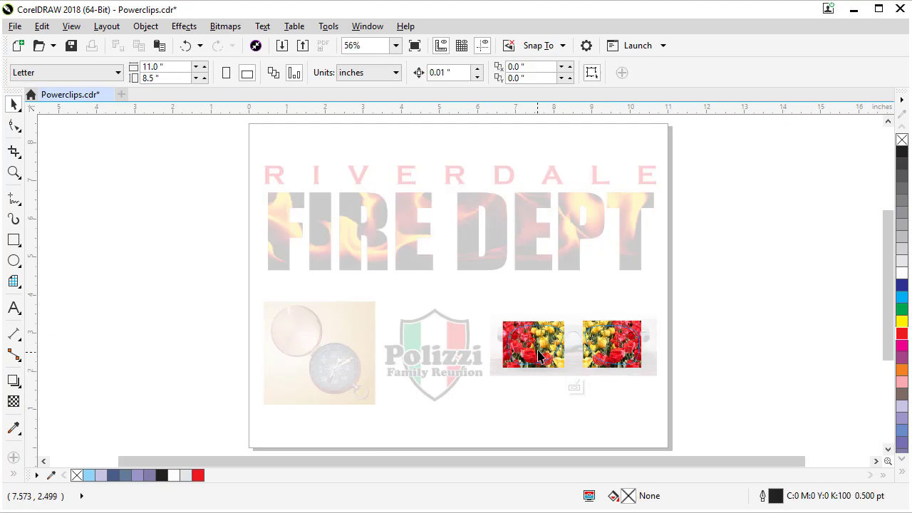
pyautogui.click(542, 348)
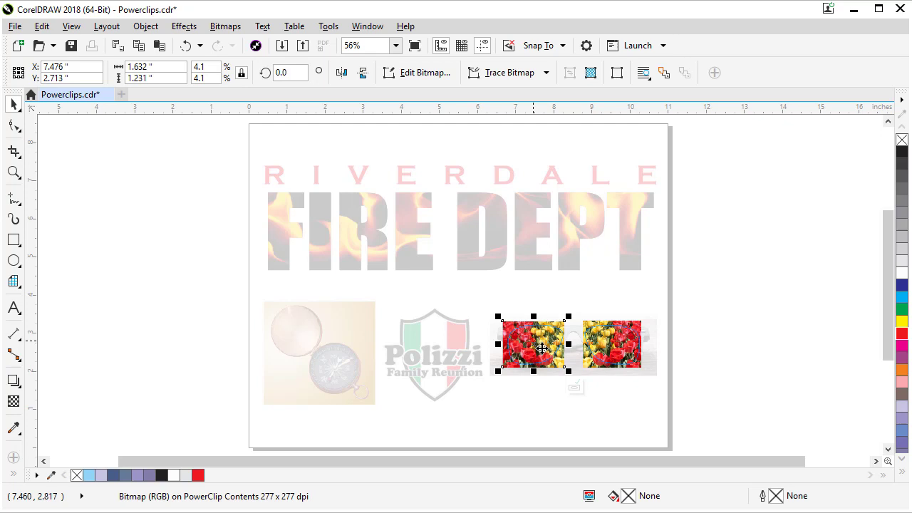
pyautogui.click(573, 387)
pyautogui.click(782, 333)
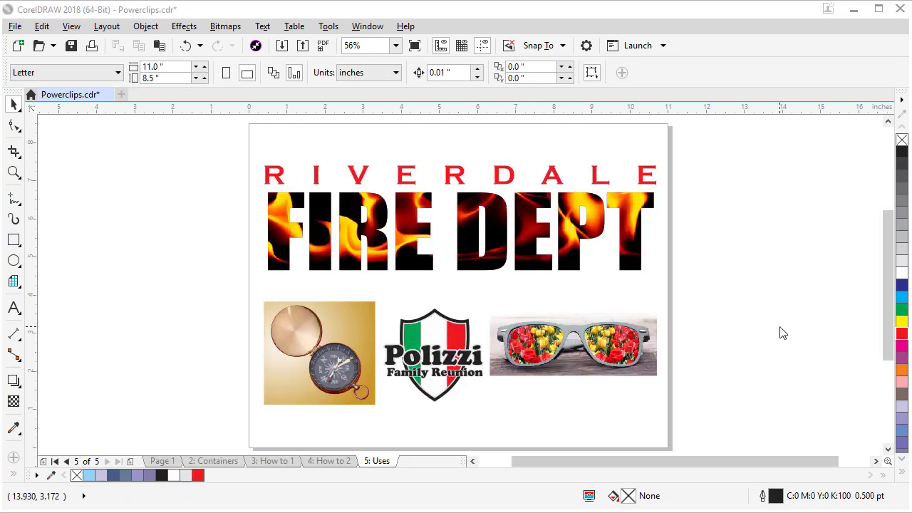